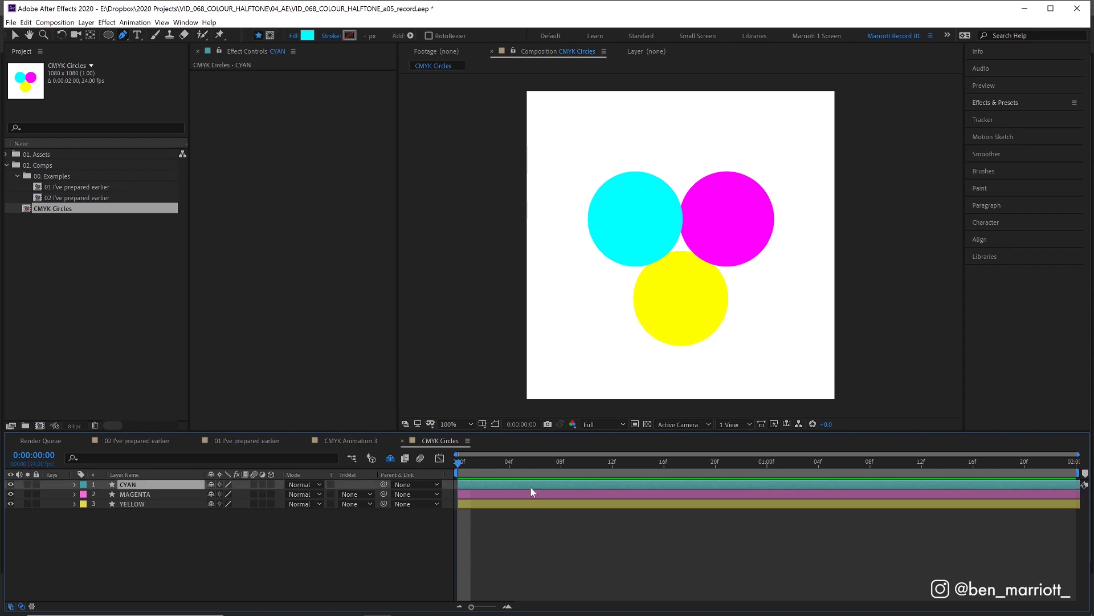
Set the blending mode of the CYAN, MAGENTA and YELLOW layers to Multiply.
{"action": "left_click", "coordinate": [301, 484]}
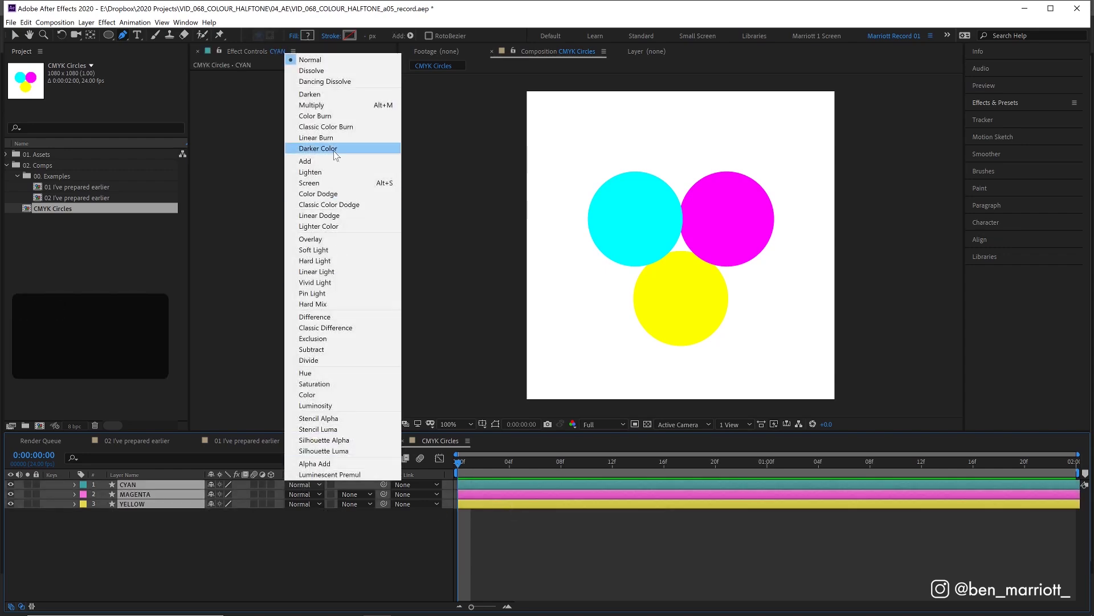
{"action": "left_click", "coordinate": [324, 105]}
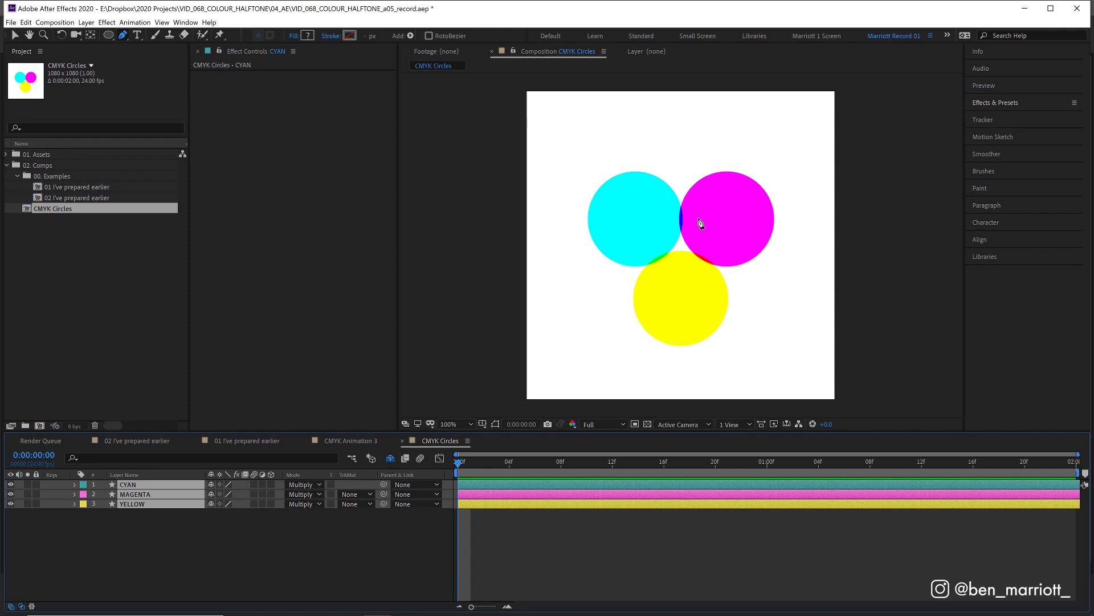
{"action": "scroll", "coordinate": [687, 214], "scroll_direction": "up", "scroll_amount": 1}
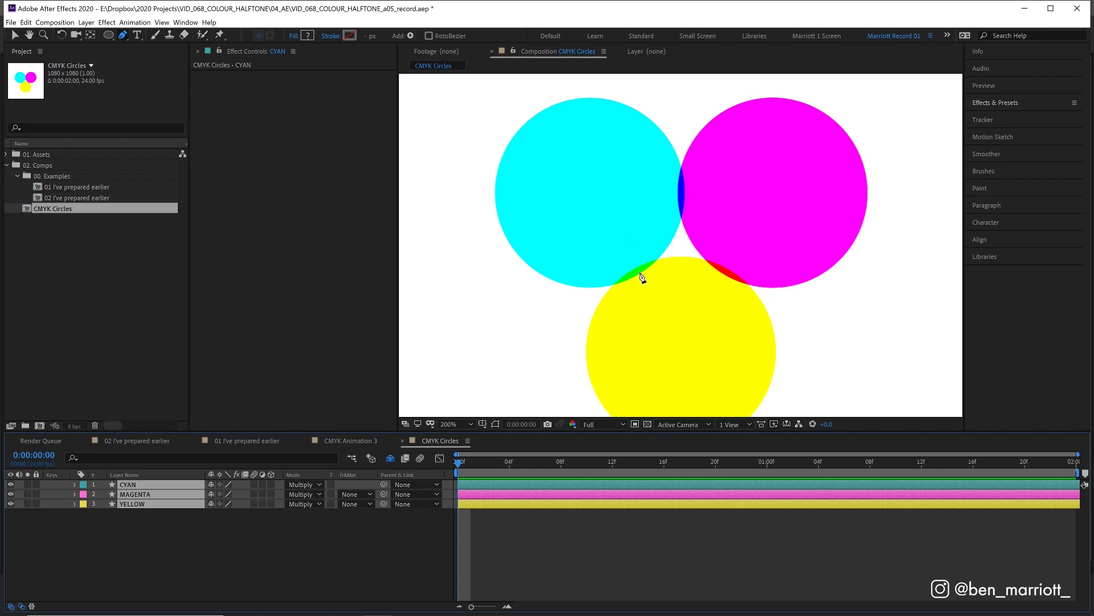
Try moving the cyan circle over the magenta and yellow circles, and undo the move.
{"action": "key", "text": "v"}
{"action": "left_click", "coordinate": [578, 189]}
{"action": "left_click_drag", "start_coordinate": [578, 186], "coordinate": [658, 230]}
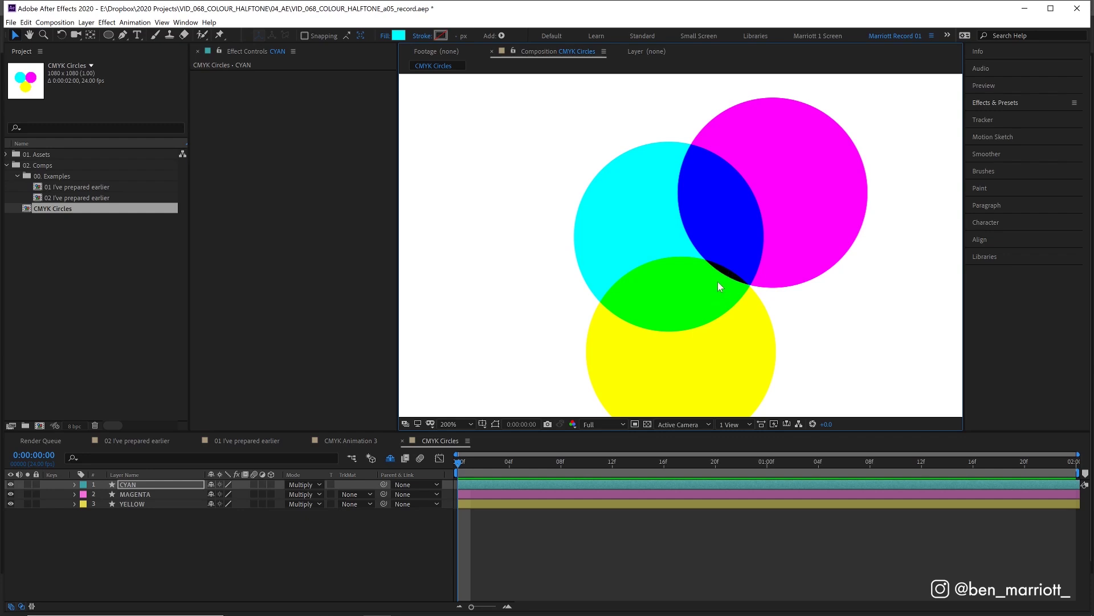
{"action": "key", "text": "ctrl+z"}
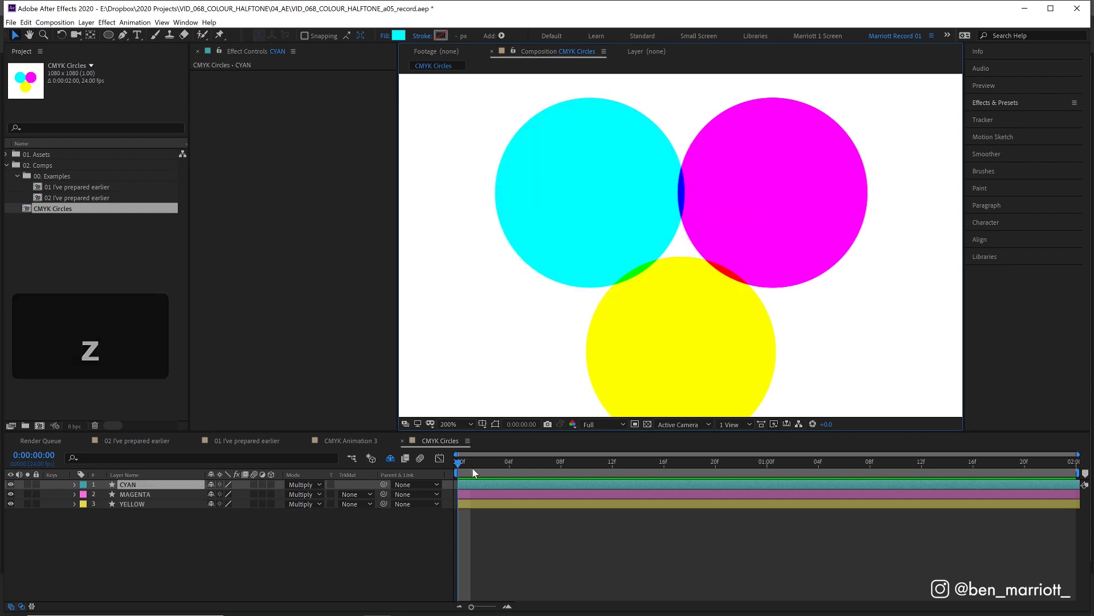
{"action": "key", "text": "shift+z"}
Add starting Position keyframes to the CYAN, MAGENTA and YELLOW layers at 0:00:00:00.
{"action": "left_click", "coordinate": [474, 505], "text": "shift"}
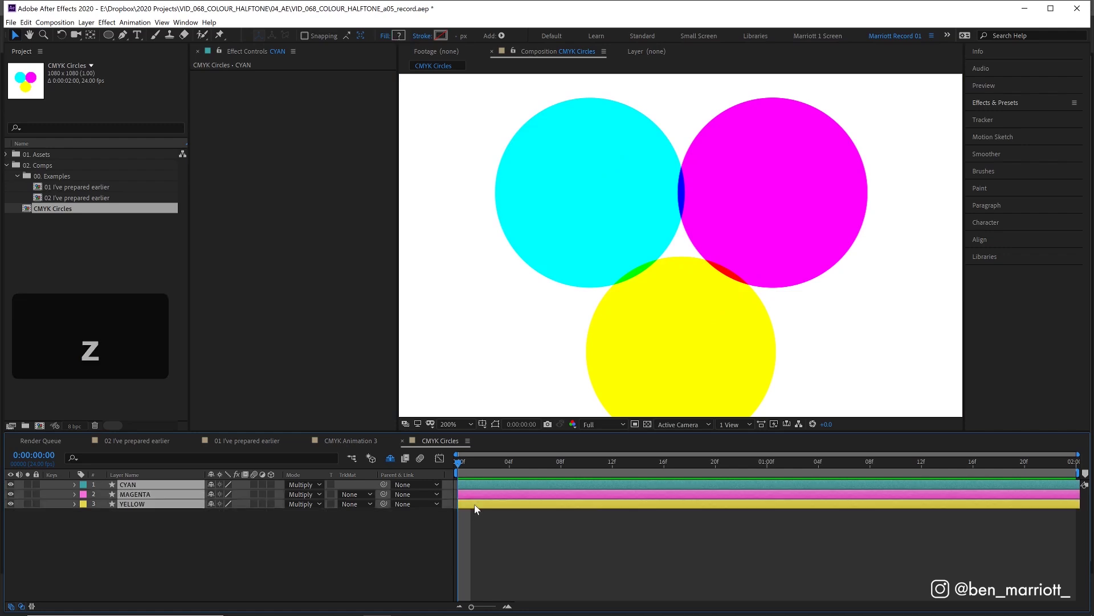
{"action": "key", "text": "p"}
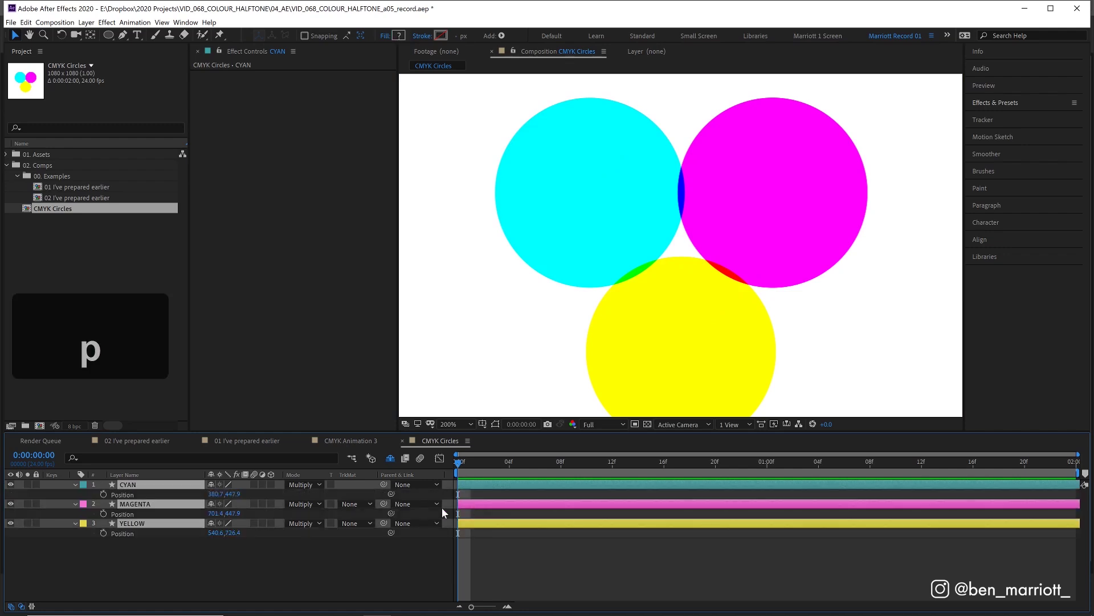
{"action": "left_click", "coordinate": [104, 494]}
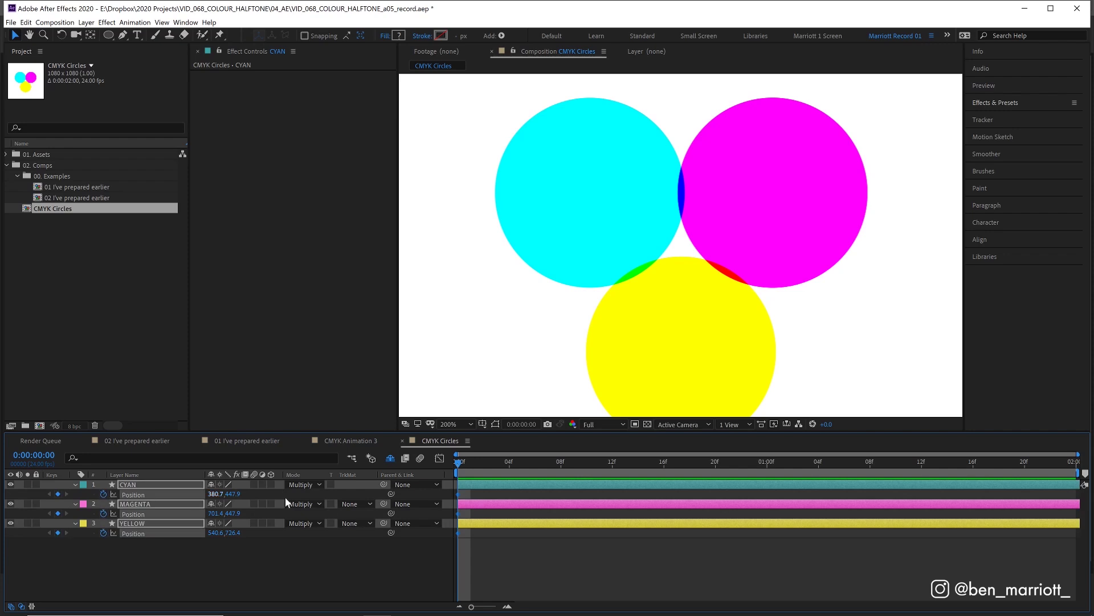
Go to 0:00:01:00 and show the title/action safe guides in the composition view.
{"action": "left_click", "coordinate": [767, 462]}
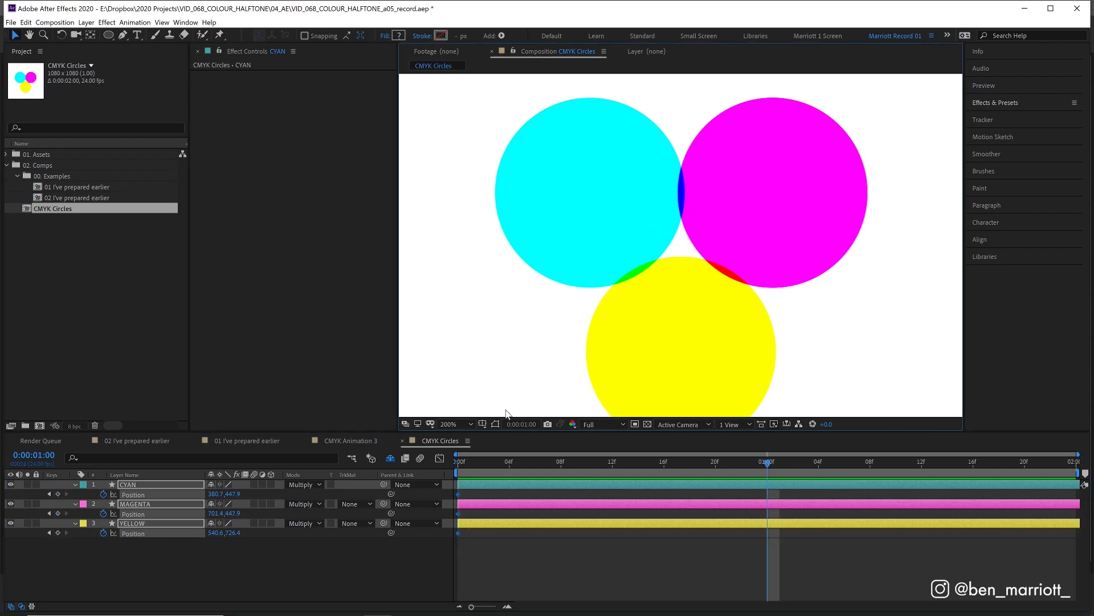
{"action": "left_click", "coordinate": [482, 424]}
{"action": "left_click", "coordinate": [497, 437]}
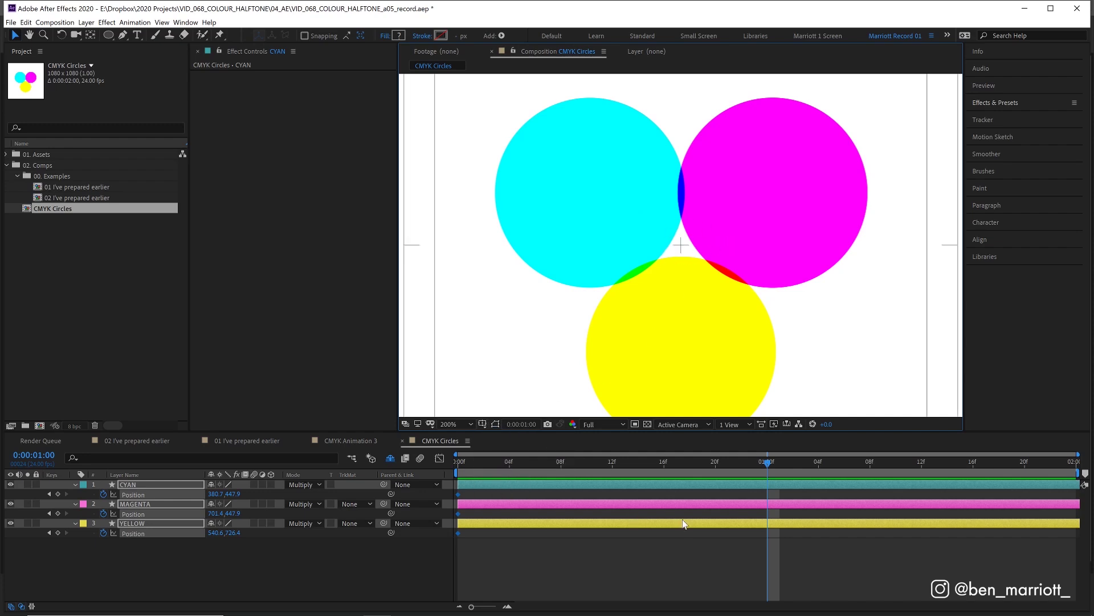
Nudge the cyan circle inward to about 450.7, 482.9 at 0:00:01:00, creating its second Position keyframe.
{"action": "left_click", "coordinate": [768, 485]}
{"action": "key", "text": "shift+p"}
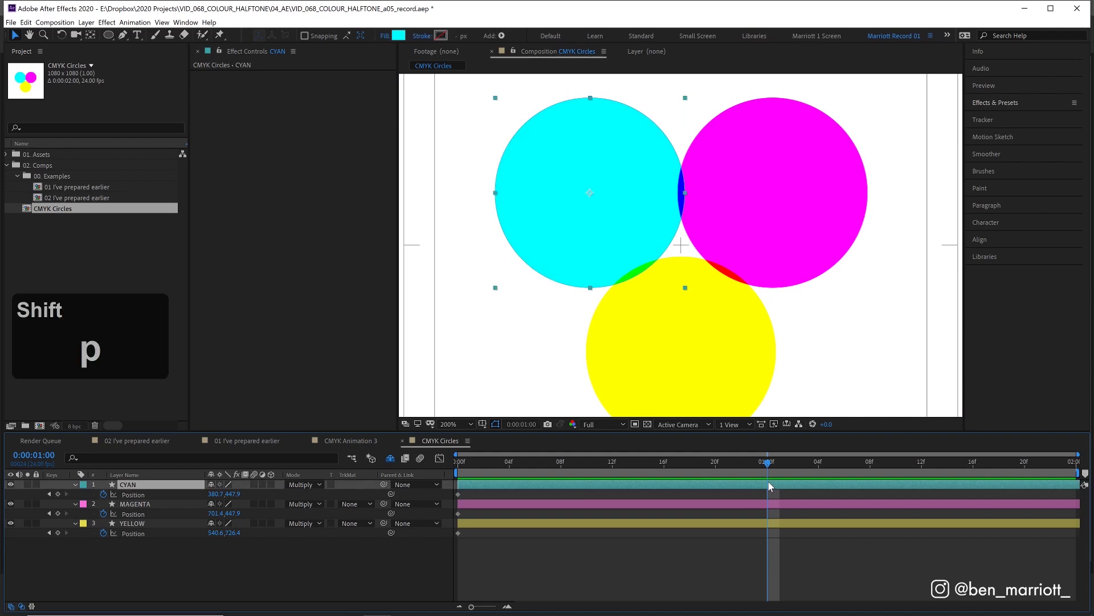
{"action": "key", "text": "shift+Right"}
{"action": "key", "text": "shift+Right"}
{"action": "key", "text": "shift+Right"}
{"action": "key", "text": "shift+Right"}
{"action": "key", "text": "shift+Right"}
{"action": "key", "text": "shift+Right"}
{"action": "key", "text": "shift+Right"}
{"action": "key", "text": "shift+Right"}
{"action": "key", "text": "shift+Right"}
{"action": "key", "text": "shift+Right"}
{"action": "key", "text": "shift+Right"}
{"action": "key", "text": "shift+Right"}
{"action": "key", "text": "shift+Right"}
{"action": "key", "text": "shift+Right"}
{"action": "key", "text": "shift+Down"}
{"action": "key", "text": "shift+Down"}
{"action": "key", "text": "shift+Down"}
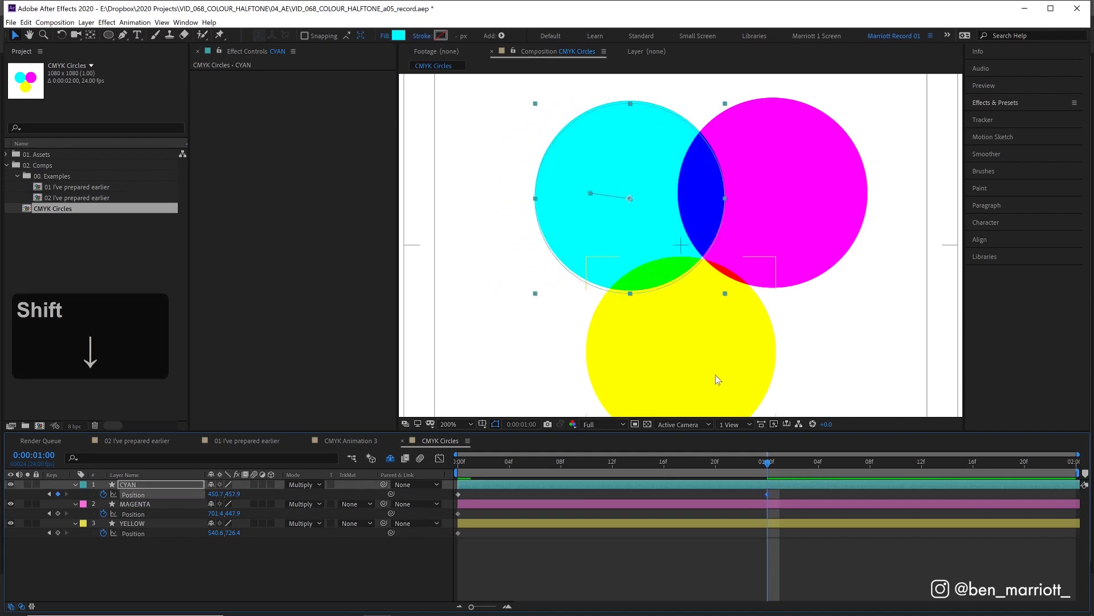
{"action": "key", "text": "shift+Down"}
{"action": "key", "text": "shift+Down"}
{"action": "key", "text": "shift+Down"}
{"action": "key", "text": "shift+Down"}
{"action": "key", "text": "shift+Down"}
{"action": "key", "text": "shift+Down"}
Nudge the magenta circle inward and down at 0:00:01:00 so that it overlaps the cyan circle around the centre.
{"action": "left_click", "coordinate": [693, 504]}
{"action": "key", "text": "shift+Left"}
{"action": "key", "text": "shift+Left"}
{"action": "key", "text": "shift+Left"}
{"action": "key", "text": "shift+Left"}
{"action": "key", "text": "shift+Left"}
{"action": "key", "text": "shift+Left"}
{"action": "key", "text": "shift+Left"}
{"action": "key", "text": "shift+Left"}
{"action": "key", "text": "shift+Left"}
{"action": "key", "text": "shift+Left"}
{"action": "key", "text": "shift+Left"}
{"action": "key", "text": "shift+Left"}
{"action": "key", "text": "shift+Left"}
{"action": "key", "text": "shift+Left"}
{"action": "key", "text": "shift+Left"}
{"action": "key", "text": "shift+Down"}
{"action": "key", "text": "shift+Down"}
{"action": "key", "text": "shift+Down"}
{"action": "key", "text": "shift+Down"}
{"action": "key", "text": "shift+Down"}
{"action": "key", "text": "shift+Down"}
{"action": "key", "text": "shift+Down"}
{"action": "key", "text": "shift+Down"}
{"action": "key", "text": "shift+Down"}
Nudge the yellow circle up to about 540.6, 636.4 at 0:00:01:00 so that it overlaps the other two.
{"action": "left_click", "coordinate": [772, 524]}
{"action": "key", "text": "shift+Up"}
{"action": "key", "text": "shift+Up"}
{"action": "key", "text": "shift+Up"}
{"action": "key", "text": "shift+Up"}
{"action": "key", "text": "shift+Up"}
{"action": "key", "text": "shift+Up"}
{"action": "key", "text": "shift+Up"}
{"action": "key", "text": "shift+Up"}
{"action": "key", "text": "shift+Up"}
{"action": "key", "text": "shift+Up"}
{"action": "key", "text": "shift+Up"}
{"action": "key", "text": "shift+Up"}
{"action": "key", "text": "shift+Up"}
{"action": "key", "text": "shift+Up"}
{"action": "key", "text": "shift+Up"}
{"action": "key", "text": "shift+Up"}
{"action": "key", "text": "shift+Up"}
{"action": "key", "text": "shift+Up"}
Fine-tune the magenta and cyan positions at 0:00:01:00 to balance the overlap around the centre, and preview the motion.
{"action": "left_click", "coordinate": [774, 505]}
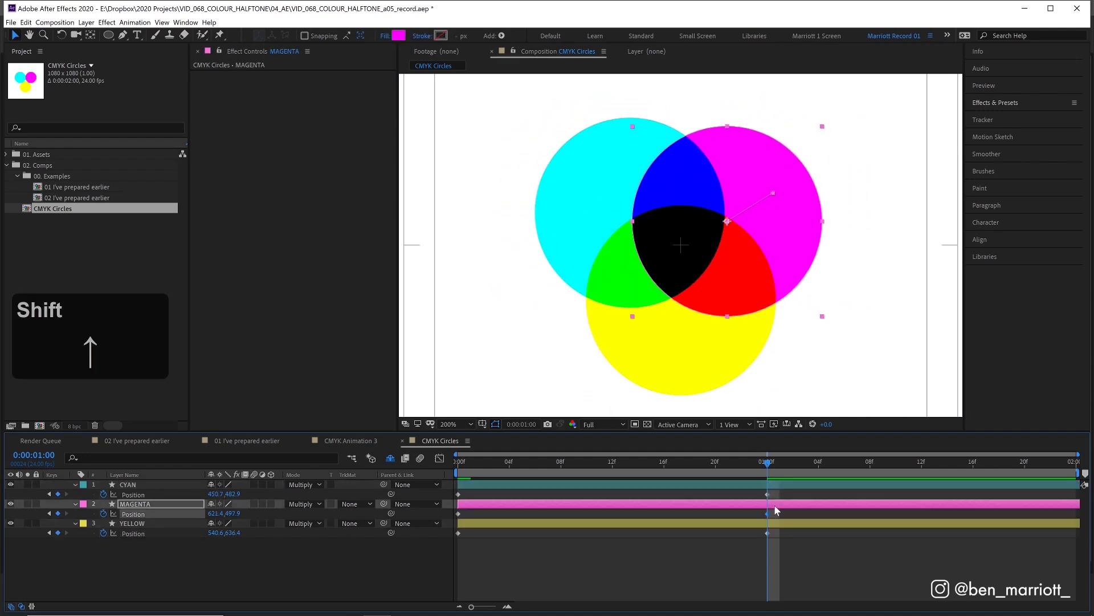
{"action": "left_click", "coordinate": [770, 485]}
{"action": "key", "text": "shift+Up"}
{"action": "key", "text": "shift+Right"}
{"action": "key", "text": "Right"}
{"action": "key", "text": "Right"}
{"action": "key", "text": "Right"}
{"action": "key", "text": "Left"}
{"action": "key", "text": "space"}
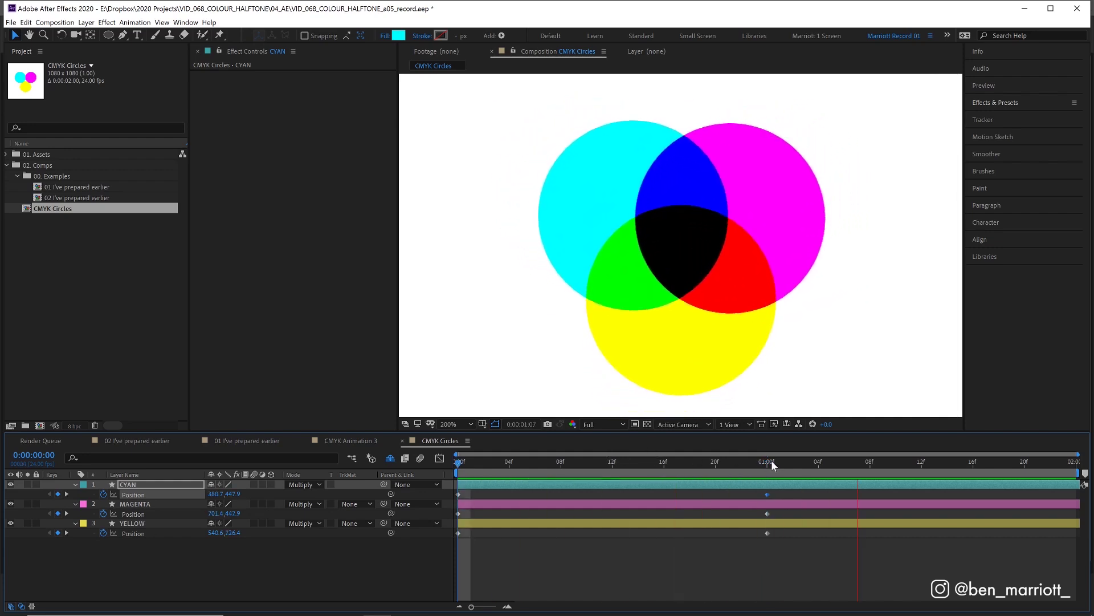
Copy the three starting Position keyframes and paste them at 0:00:01:23.
{"action": "left_click_drag", "start_coordinate": [759, 467], "coordinate": [1065, 471]}
{"action": "left_click_drag", "start_coordinate": [483, 491], "coordinate": [455, 509]}
{"action": "key", "text": "space"}
{"action": "key", "text": "ctrl+v"}
{"action": "key", "text": "ctrl+v"}
{"action": "left_click_drag", "start_coordinate": [1043, 492], "coordinate": [1078, 559]}
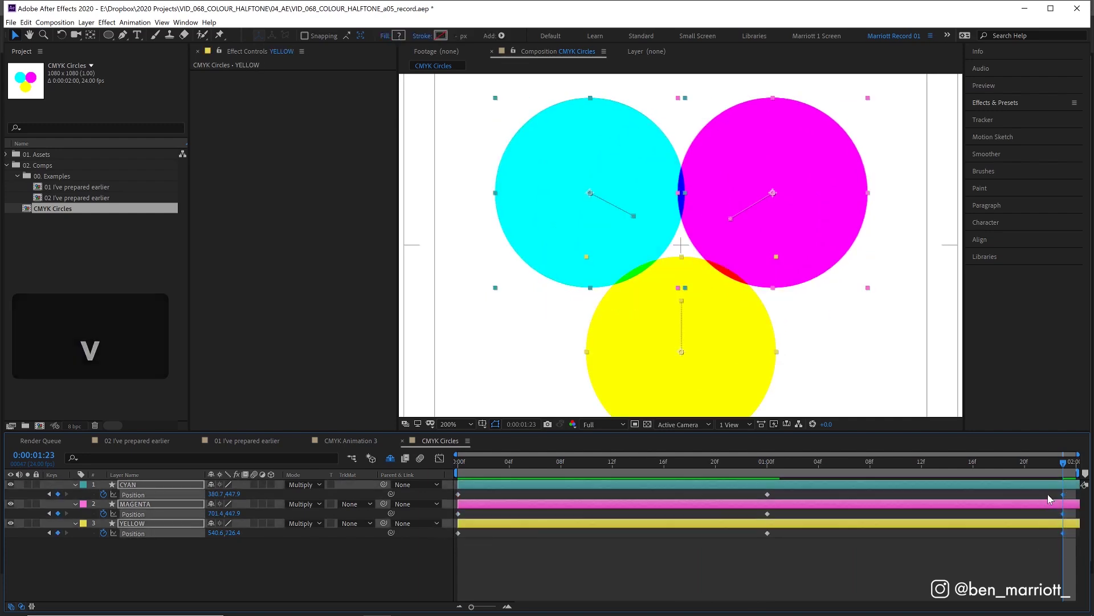
Move the three pasted Position keyframes to the two-second mark and preview the loop.
{"action": "left_click_drag", "start_coordinate": [1064, 496], "coordinate": [1061, 466]}
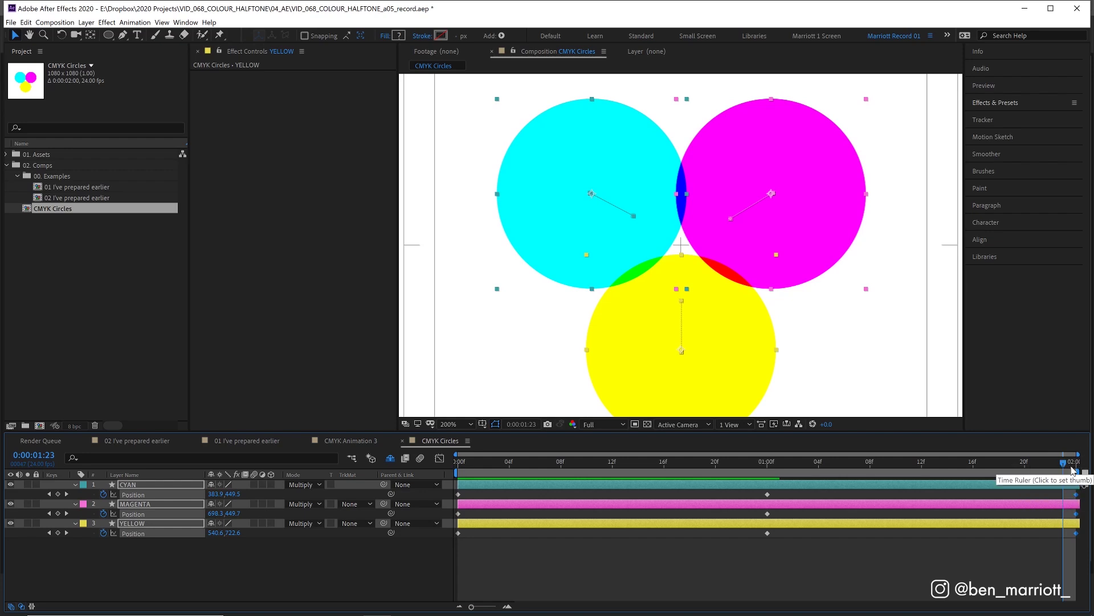
{"action": "left_click_drag", "start_coordinate": [1065, 466], "coordinate": [1014, 458]}
{"action": "key", "text": "space"}
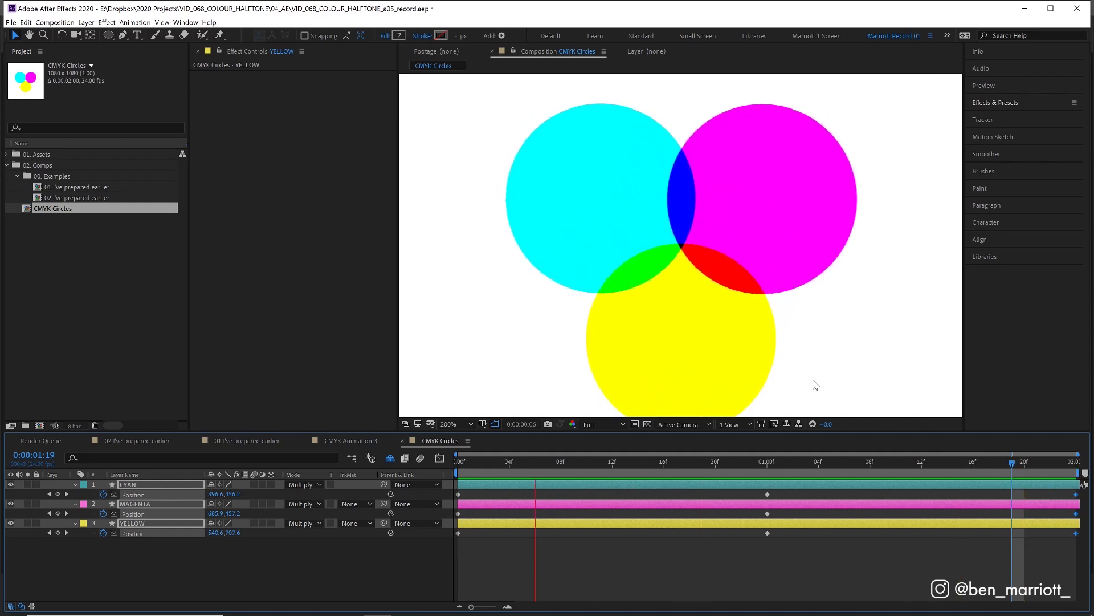
Apply Easy Ease to all Position keyframes of the three circles and preview the animation.
{"action": "left_click_drag", "start_coordinate": [460, 547], "coordinate": [1083, 494]}
{"action": "key", "text": "F9"}
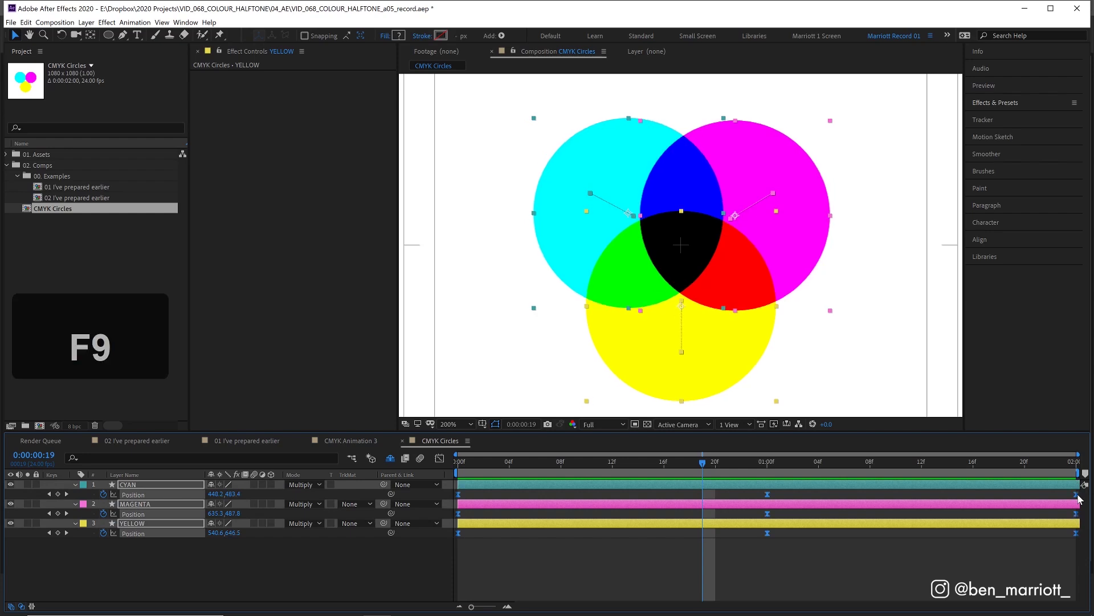
{"action": "key", "text": "space"}
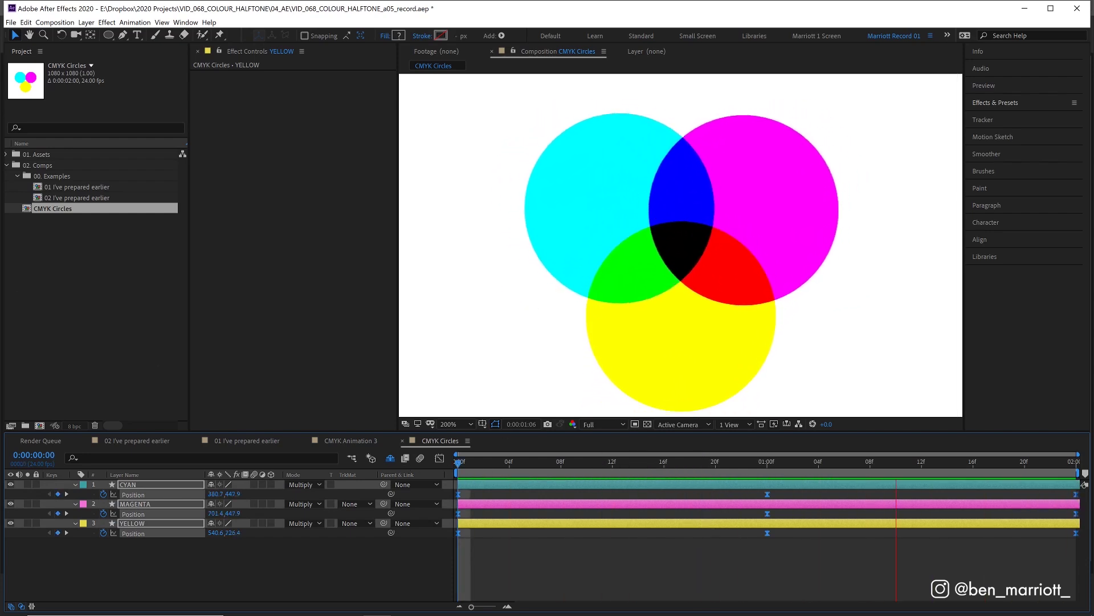
{"action": "key", "text": "space"}
Create a null object and name it "Rotation Null".
{"action": "key", "text": "ctrl+shift+a"}
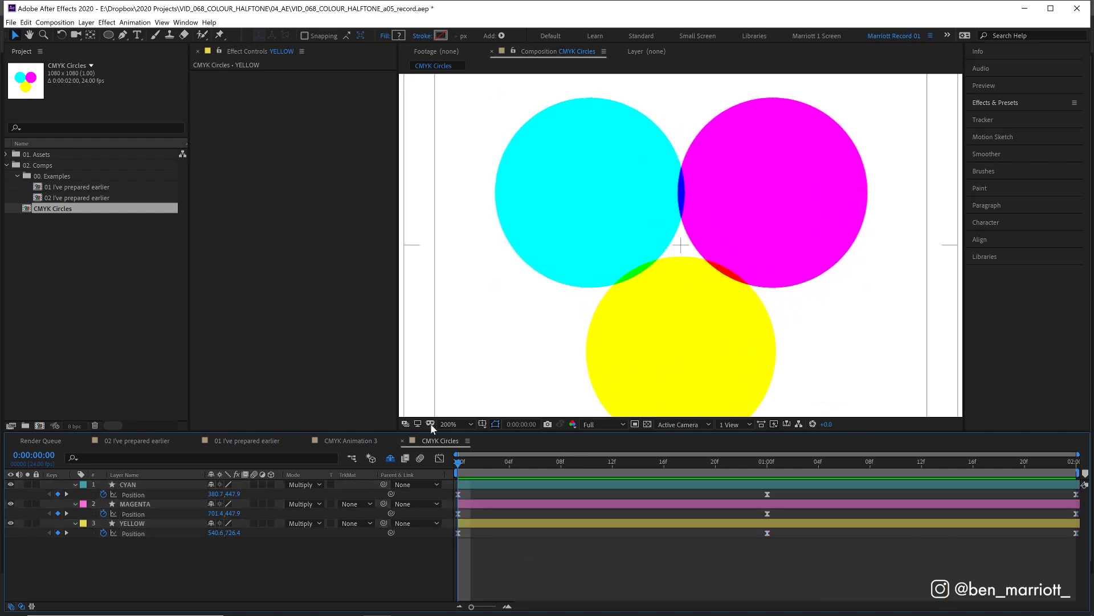
{"action": "left_click", "coordinate": [86, 23]}
{"action": "mouse_move", "coordinate": [105, 37]}
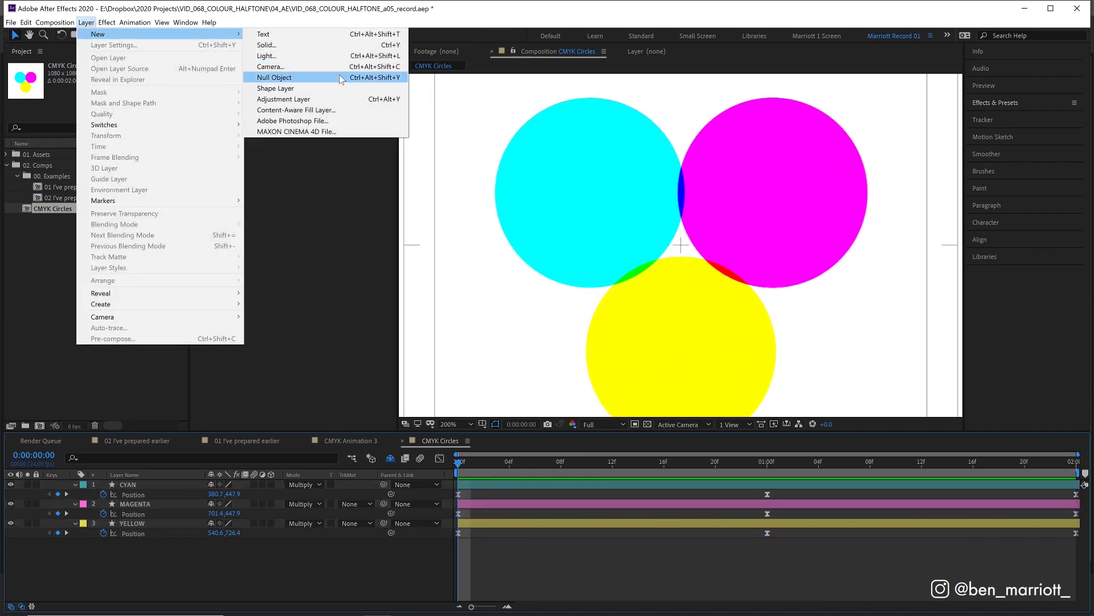
{"action": "left_click", "coordinate": [329, 77]}
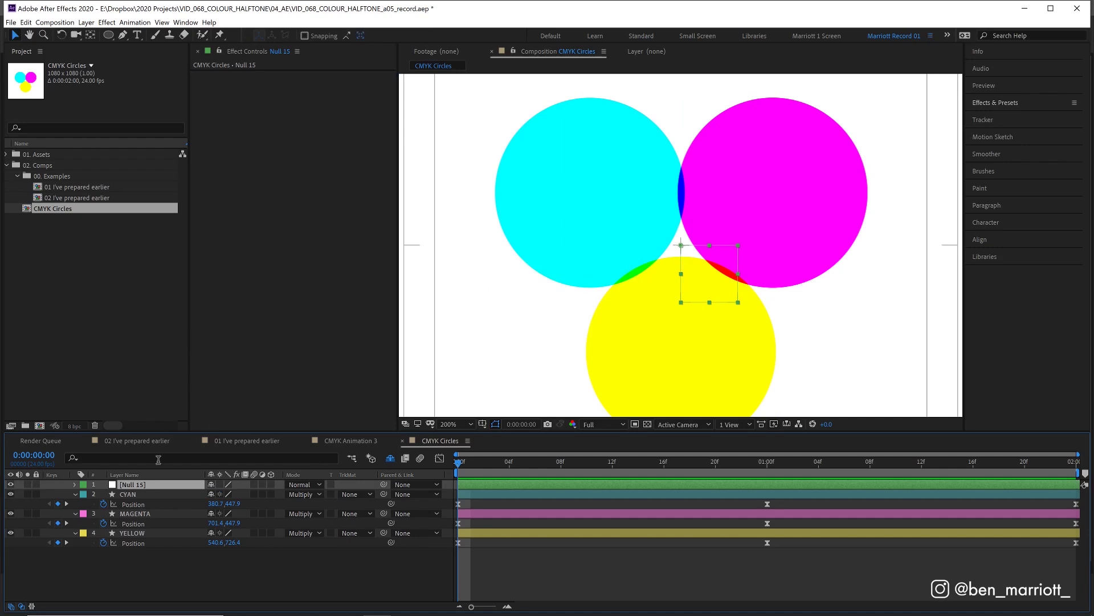
{"action": "key", "text": "Return"}
{"action": "type", "text": "Rotation Null"}
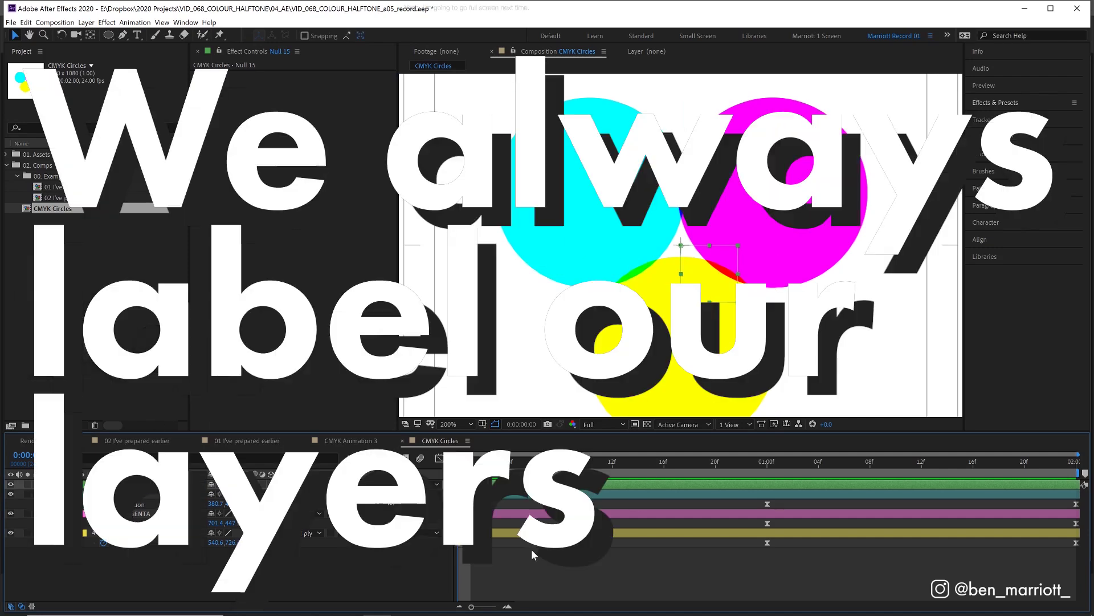
Parent the CYAN, MAGENTA and YELLOW layers to the Rotation Null.
{"action": "left_click", "coordinate": [466, 493]}
{"action": "left_click", "coordinate": [472, 536], "text": "shift"}
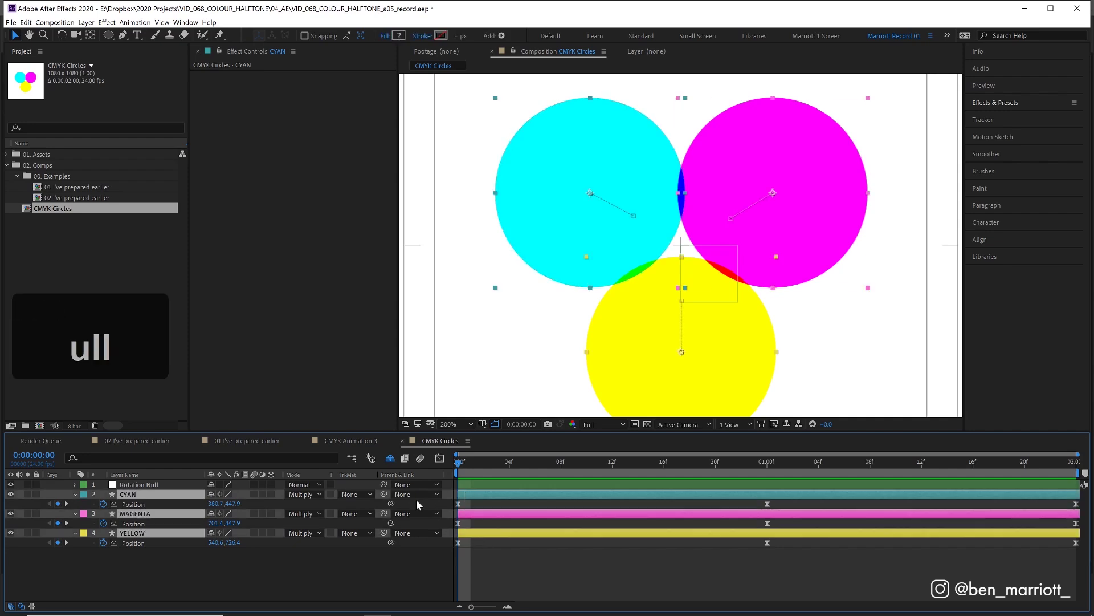
{"action": "left_click_drag", "start_coordinate": [384, 493], "coordinate": [175, 489]}
Keyframe the Rotation Null's rotation from 0° at the first frame to 360° at 0:00:01:23.
{"action": "left_click", "coordinate": [175, 488]}
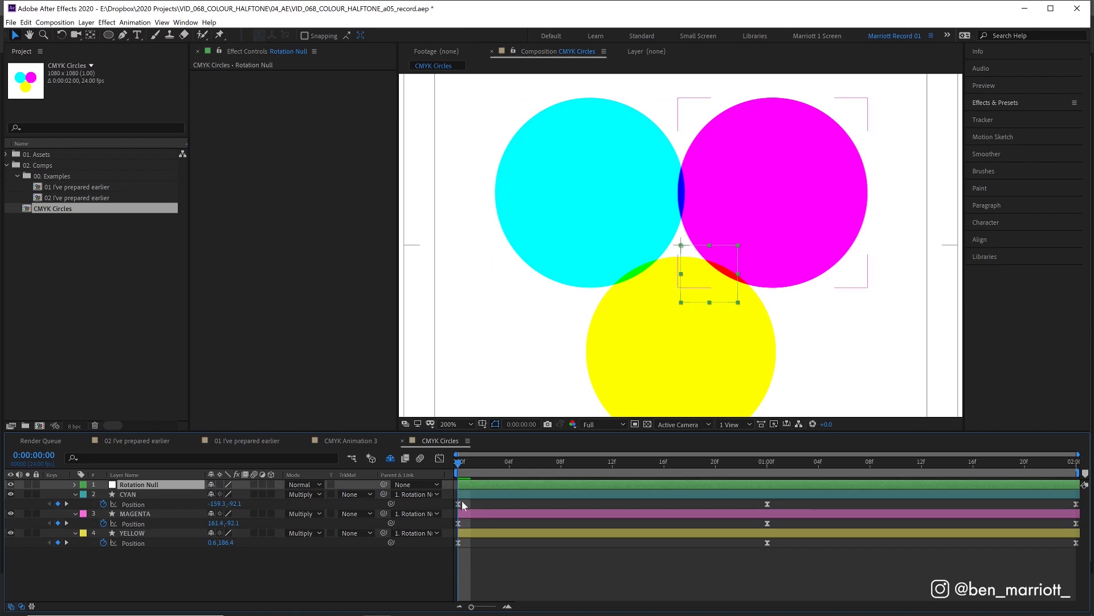
{"action": "key", "text": "r"}
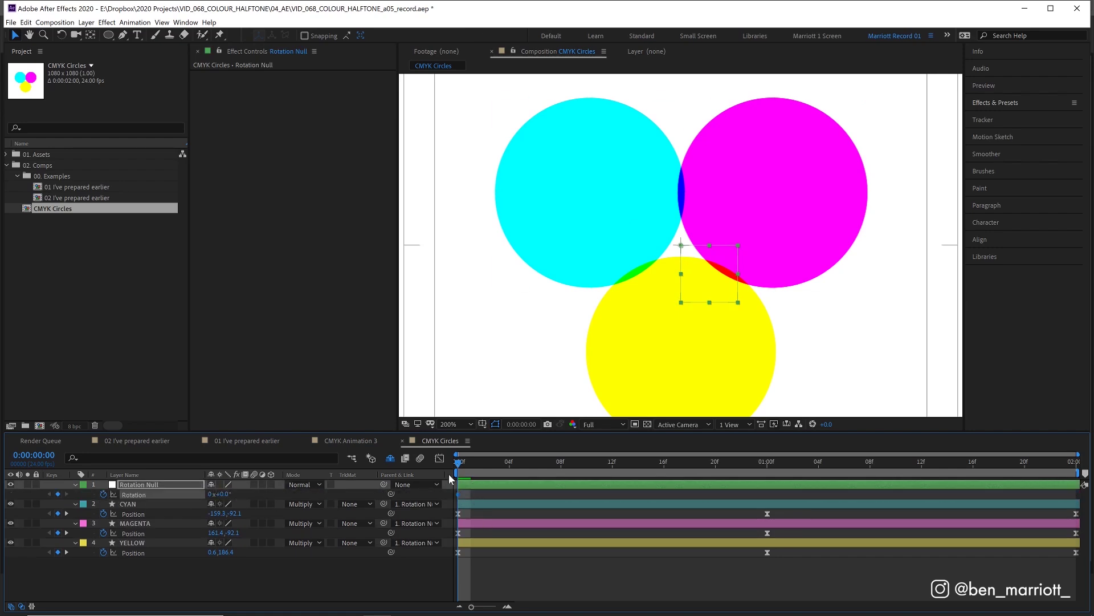
{"action": "key", "text": "End"}
{"action": "left_click", "coordinate": [223, 495]}
{"action": "type", "text": "360"}
{"action": "key", "text": "Return"}
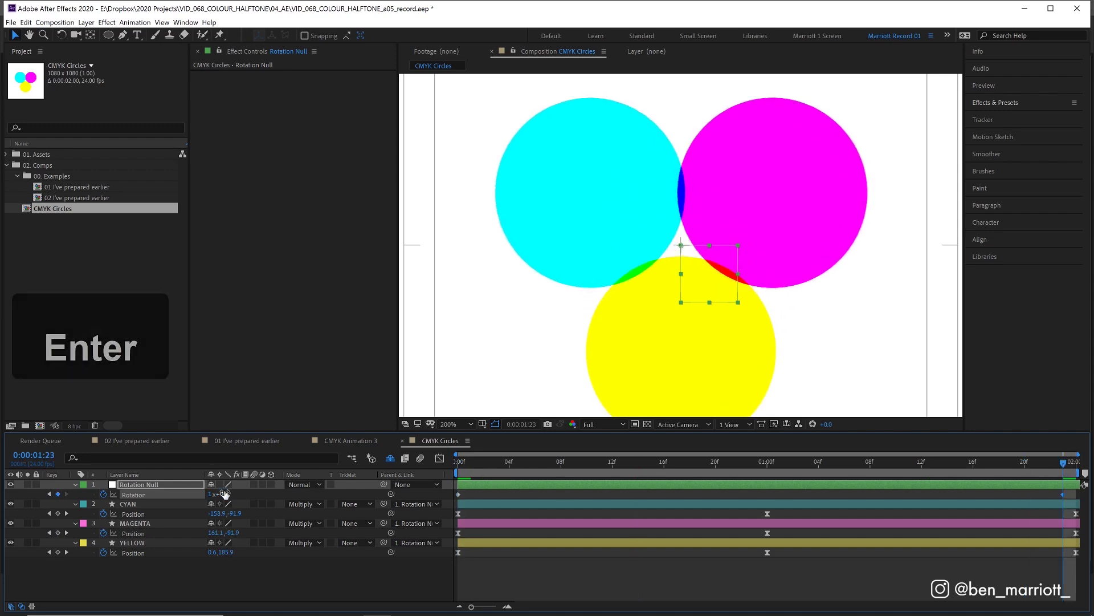
Move the final Rotation keyframe to the two-second mark and preview the spinning circles.
{"action": "key", "text": "ctrl+z"}
{"action": "left_click_drag", "start_coordinate": [1064, 495], "coordinate": [1071, 496]}
{"action": "key", "text": "space"}
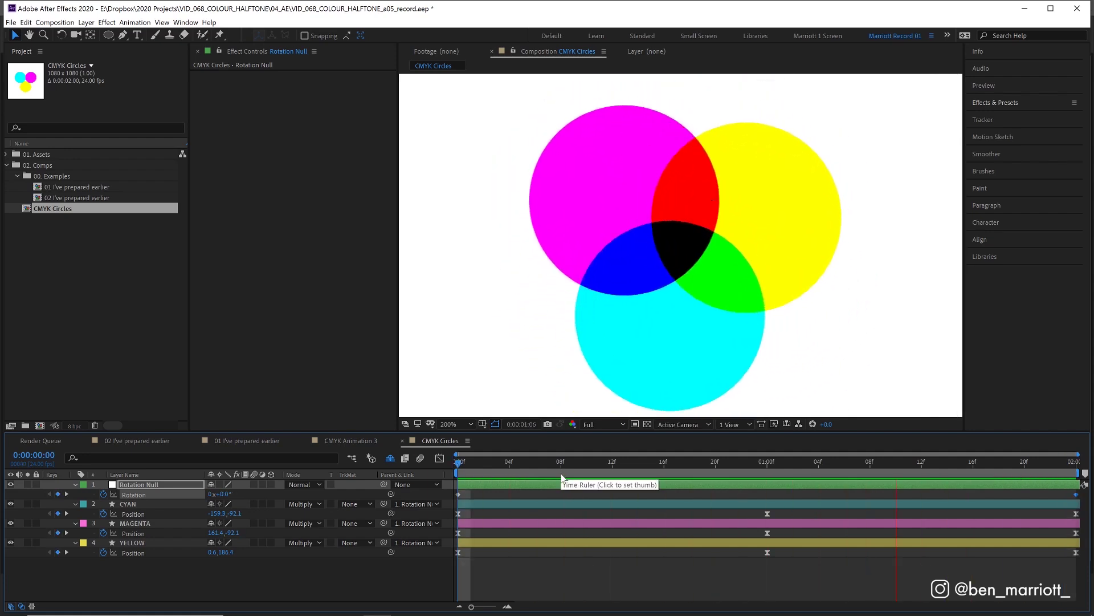
Add an adjustment layer above all the other layers.
{"action": "scroll", "coordinate": [627, 292], "scroll_direction": "down", "scroll_amount": 2}
{"action": "left_click", "coordinate": [86, 23]}
{"action": "left_click", "coordinate": [279, 99]}
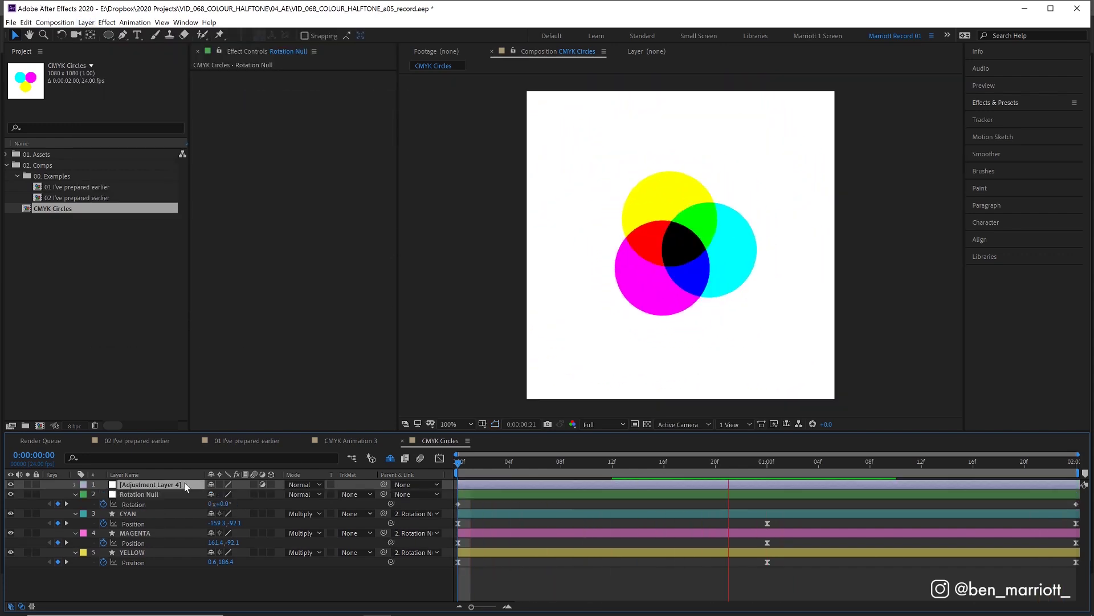
Find the Radial Blur effect and apply it to the adjustment layer.
{"action": "left_click", "coordinate": [996, 102]}
{"action": "left_click", "coordinate": [997, 116]}
{"action": "type", "text": "radia"}
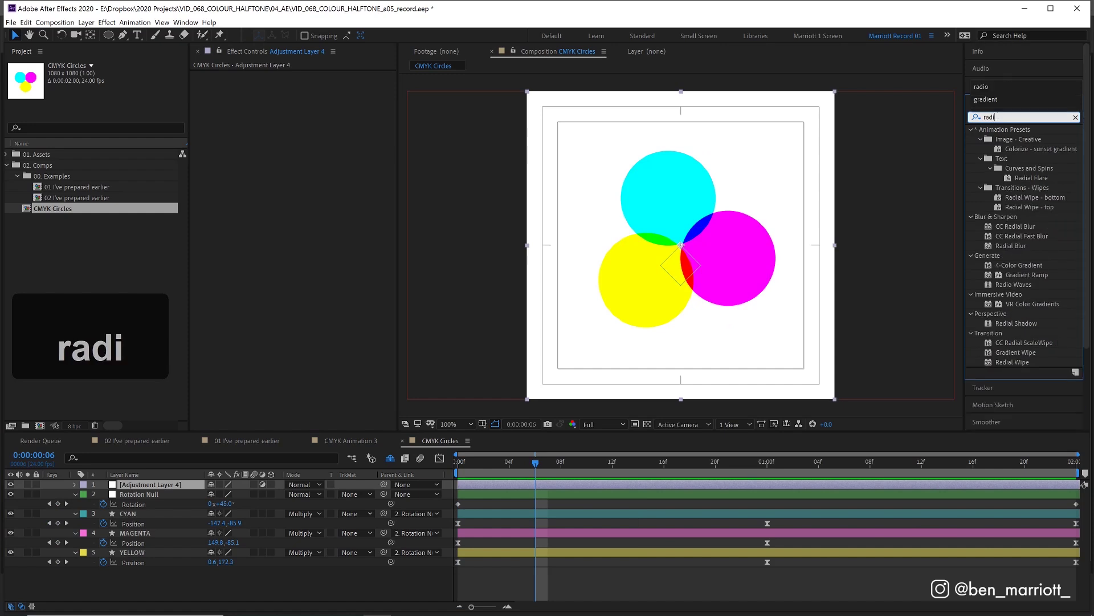
{"action": "double_click", "coordinate": [1010, 226]}
Keyframe the Radial Blur Amount from the first frame and set it to 60 at 0:00:00:12, after trying 50.
{"action": "left_click", "coordinate": [215, 186]}
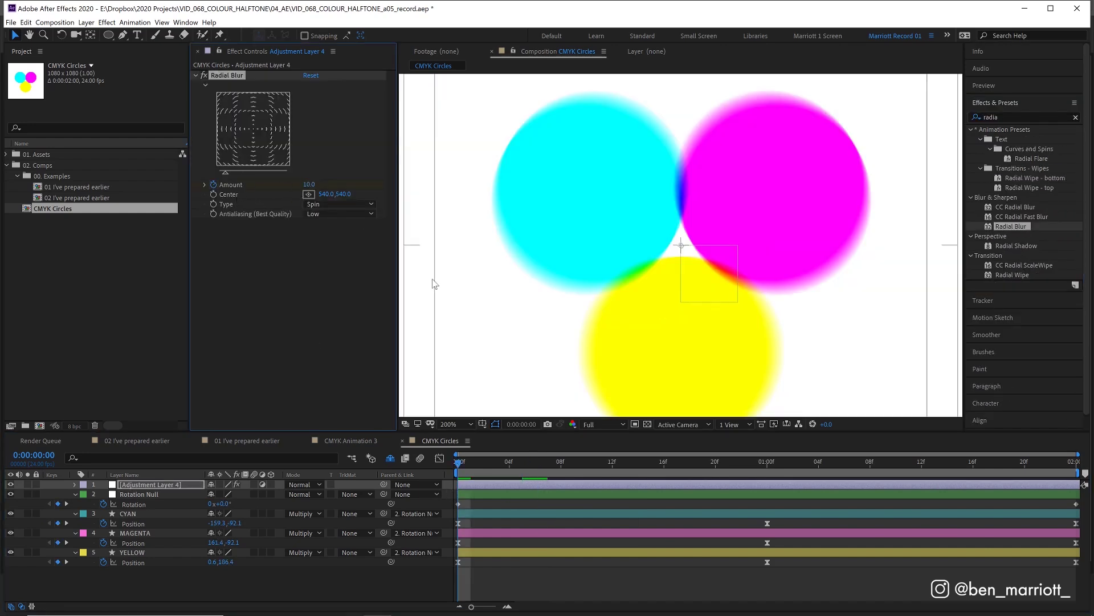
{"action": "key", "text": "u"}
{"action": "left_click", "coordinate": [612, 460]}
{"action": "left_click", "coordinate": [309, 184]}
{"action": "type", "text": "50"}
{"action": "key", "text": "Return"}
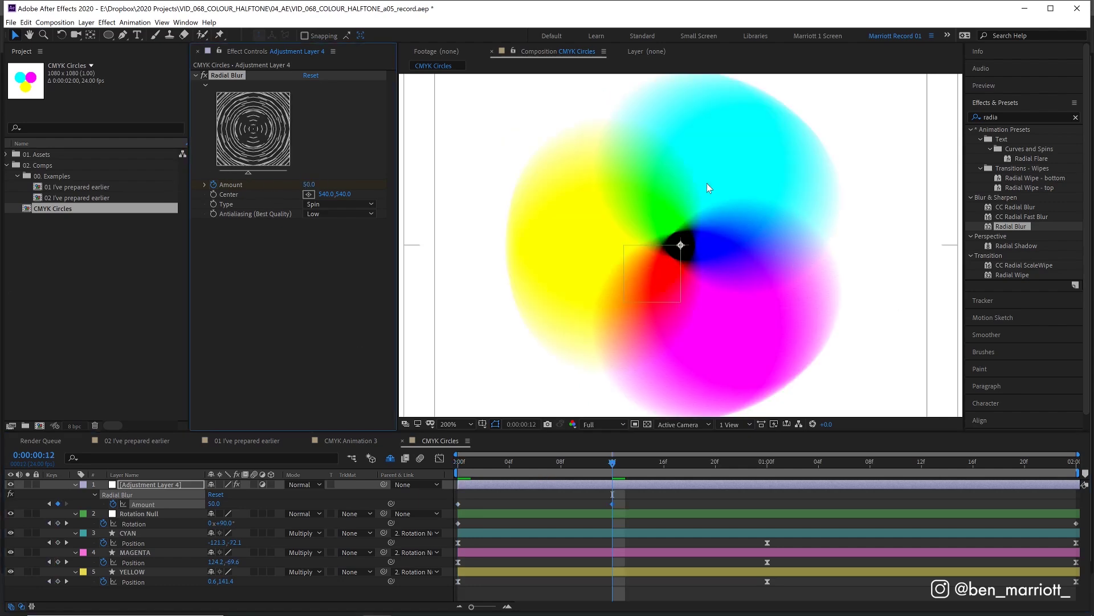
{"action": "left_click", "coordinate": [309, 184]}
{"action": "type", "text": "60"}
{"action": "key", "text": "Return"}
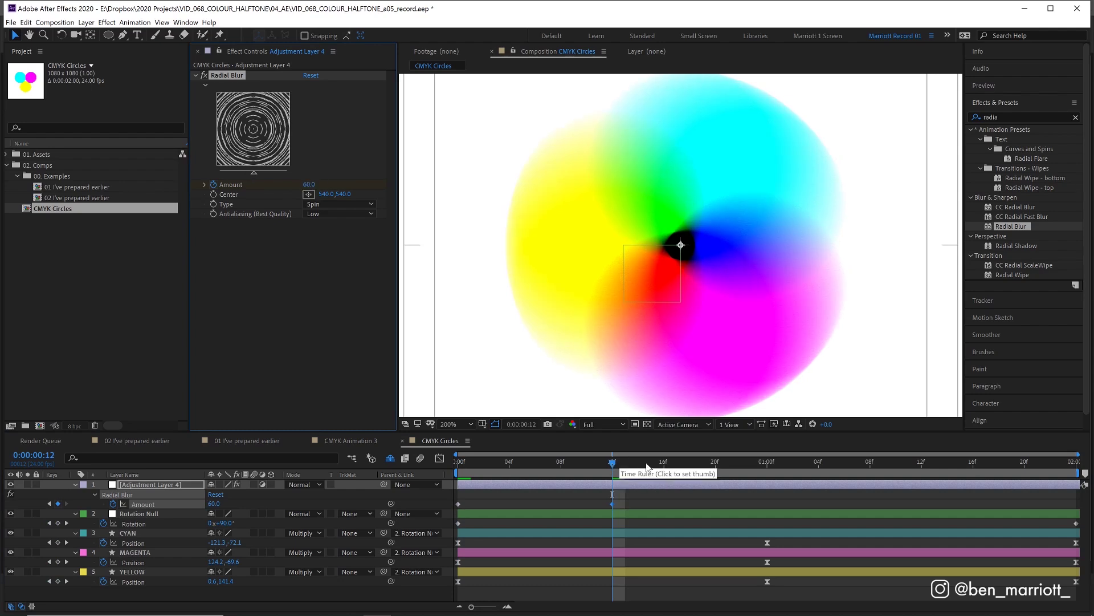
Copy the two Radial Blur Amount keyframes and paste them at 0:00:01:00.
{"action": "key", "text": "k"}
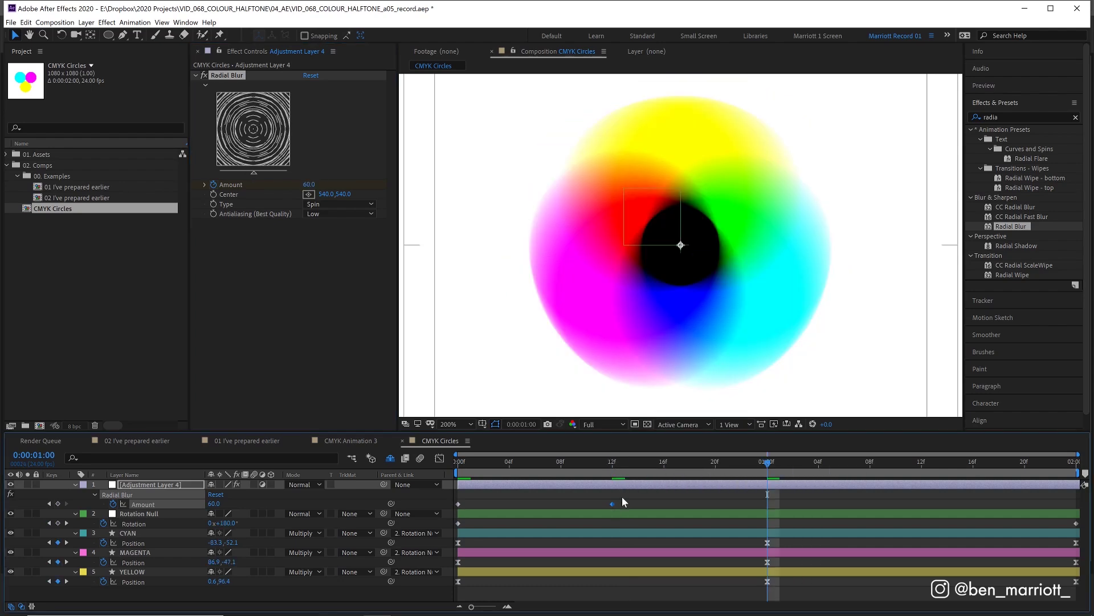
{"action": "left_click_drag", "start_coordinate": [625, 501], "coordinate": [447, 497]}
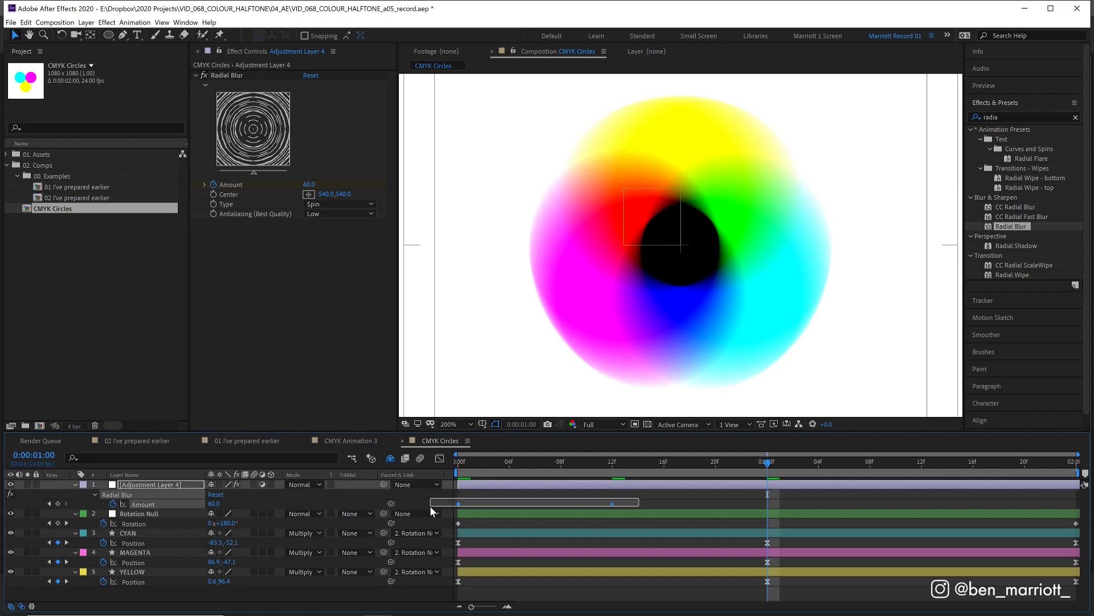
{"action": "key", "text": "ctrl+c"}
{"action": "key", "text": "ctrl+v"}
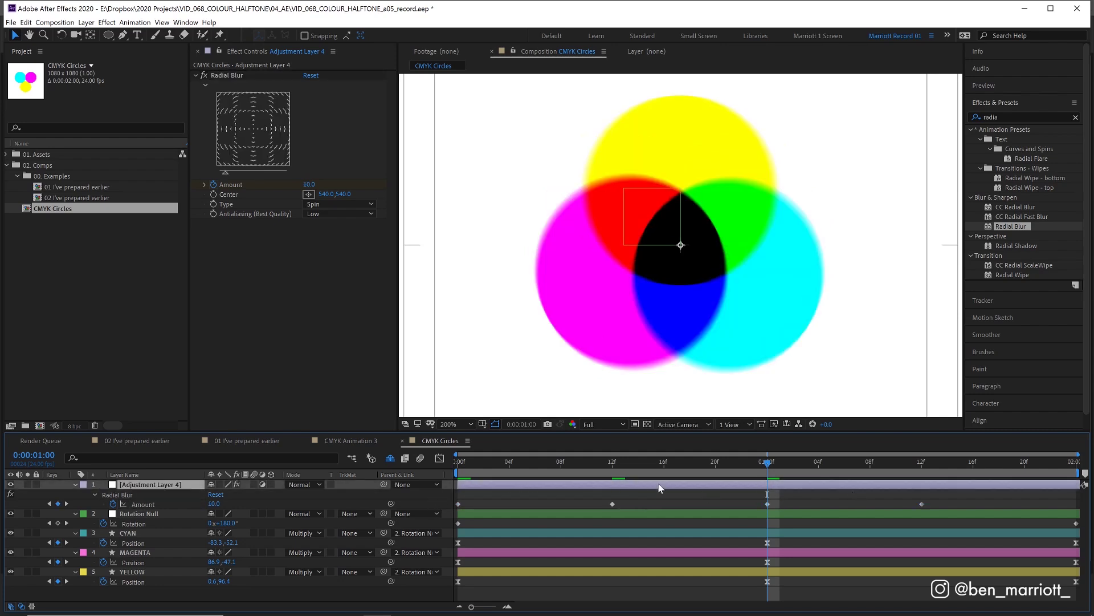
Add a closing Radial Blur Amount keyframe of 10 at the two-second mark and check the blur at each keyframe.
{"action": "left_click", "coordinate": [924, 463]}
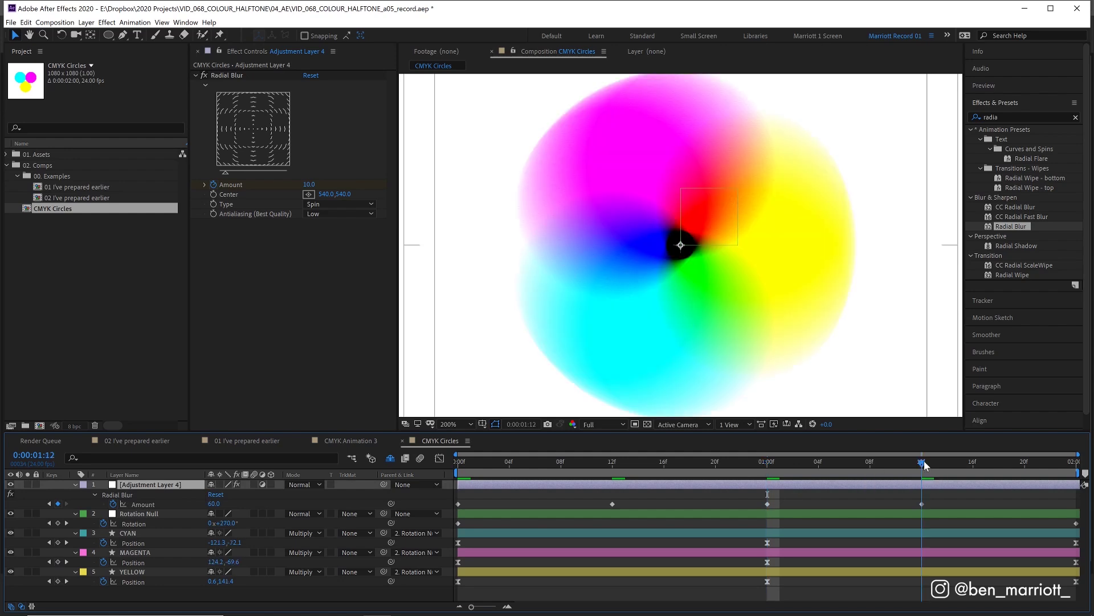
{"action": "left_click", "coordinate": [1063, 463]}
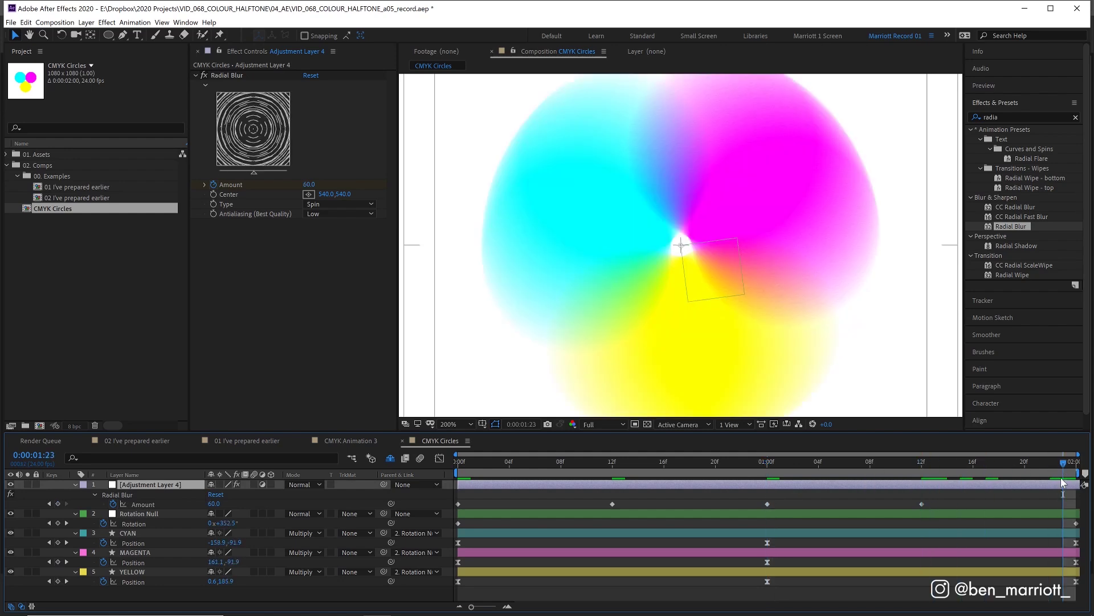
{"action": "key", "text": "ctrl+v"}
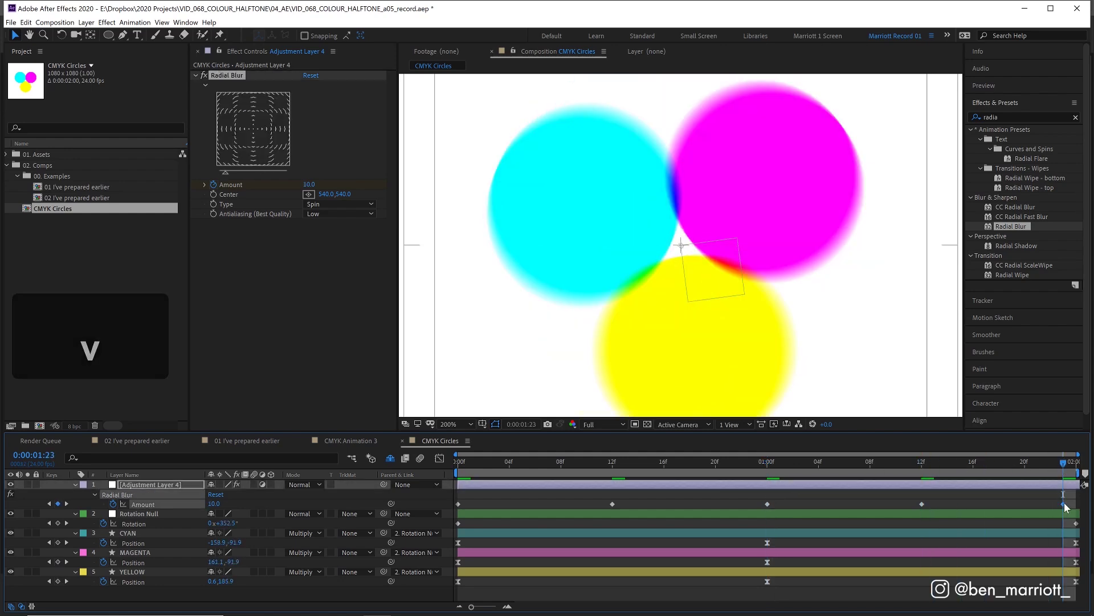
{"action": "left_click", "coordinate": [454, 463]}
{"action": "left_click", "coordinate": [610, 464]}
{"action": "left_click", "coordinate": [766, 464]}
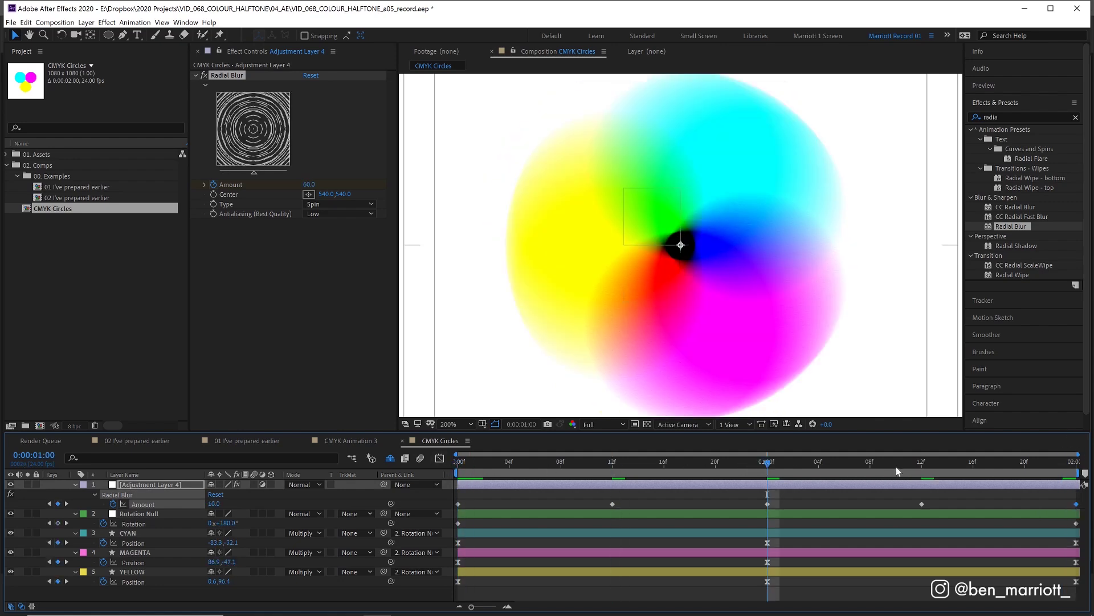
{"action": "left_click", "coordinate": [936, 466]}
{"action": "left_click", "coordinate": [1075, 465]}
{"action": "left_click", "coordinate": [922, 468]}
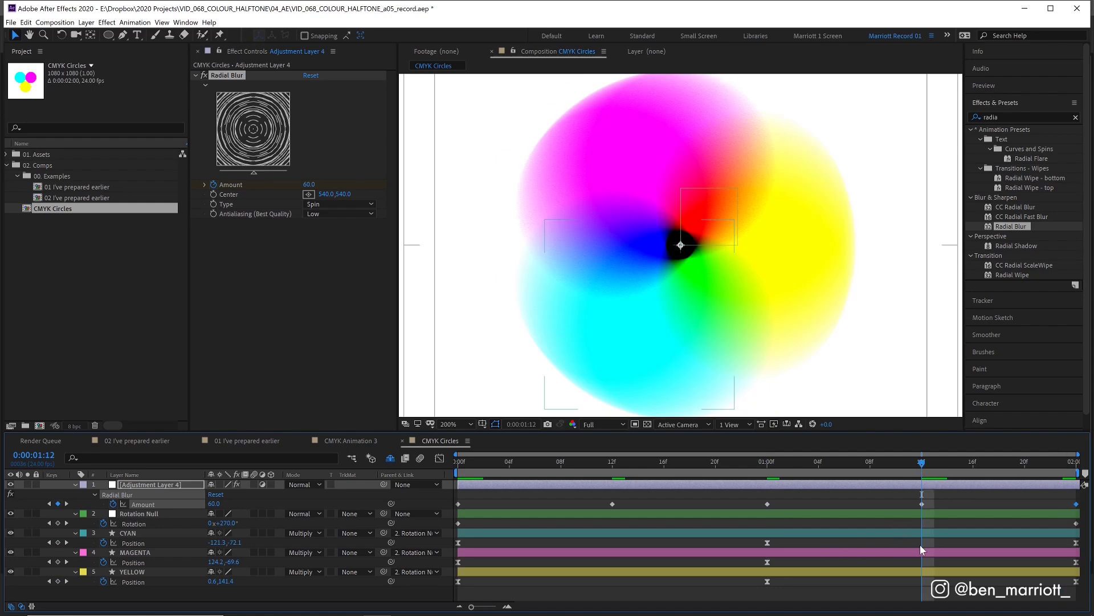
Apply Easy Ease to all Radial Blur Amount keyframes and preview the animation from the first frame.
{"action": "left_click_drag", "start_coordinate": [454, 495], "coordinate": [1085, 508]}
{"action": "key", "text": "F9"}
{"action": "left_click", "coordinate": [458, 464]}
{"action": "key", "text": "space"}
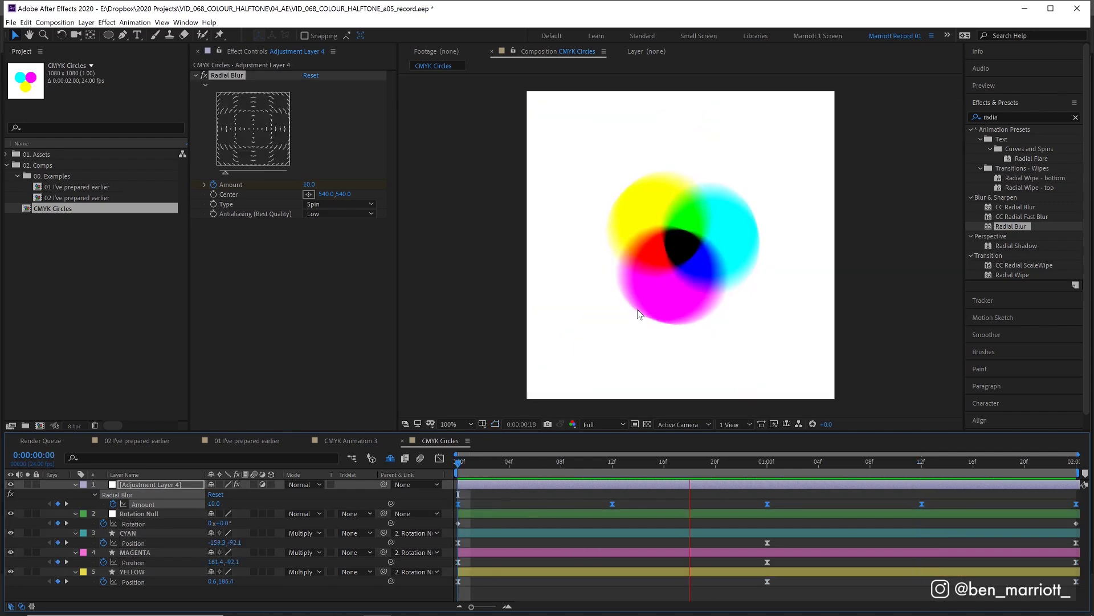
Duplicate the Radial Blur effect on the adjustment layer, set the copy's Type to Zoom and preview the animation.
{"action": "left_click", "coordinate": [297, 310]}
{"action": "left_click", "coordinate": [233, 78]}
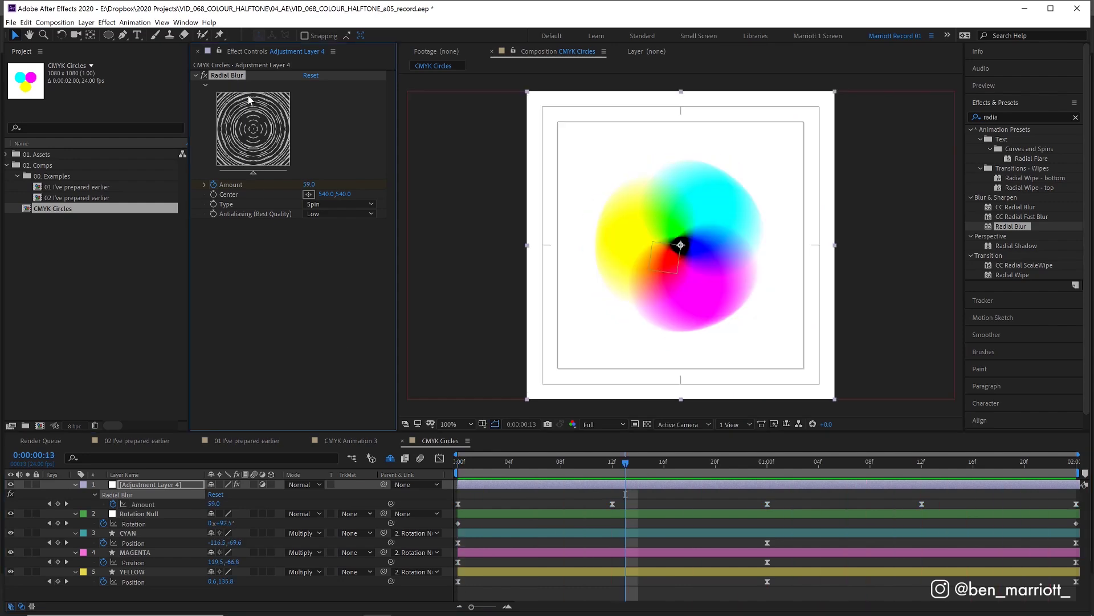
{"action": "key", "text": "ctrl+d"}
{"action": "left_click", "coordinate": [321, 353]}
{"action": "left_click", "coordinate": [334, 374]}
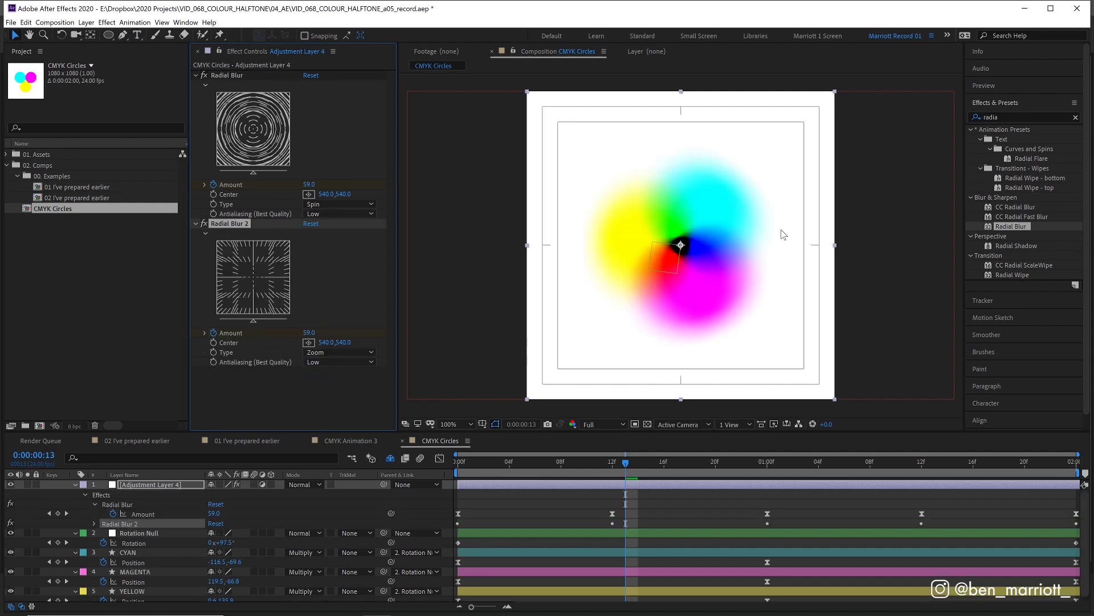
{"action": "key", "text": "space"}
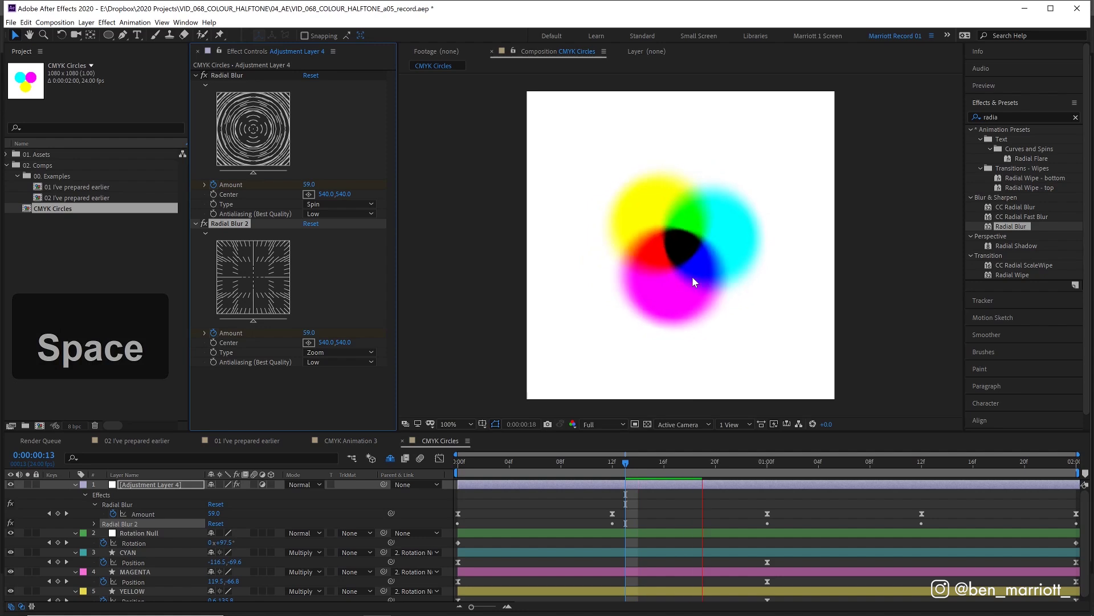
Disable the duplicated zoom blur effect and rename the adjustment layer to Radial Blue.
{"action": "left_click", "coordinate": [204, 222]}
{"action": "type", "text": "Radial Blue"}
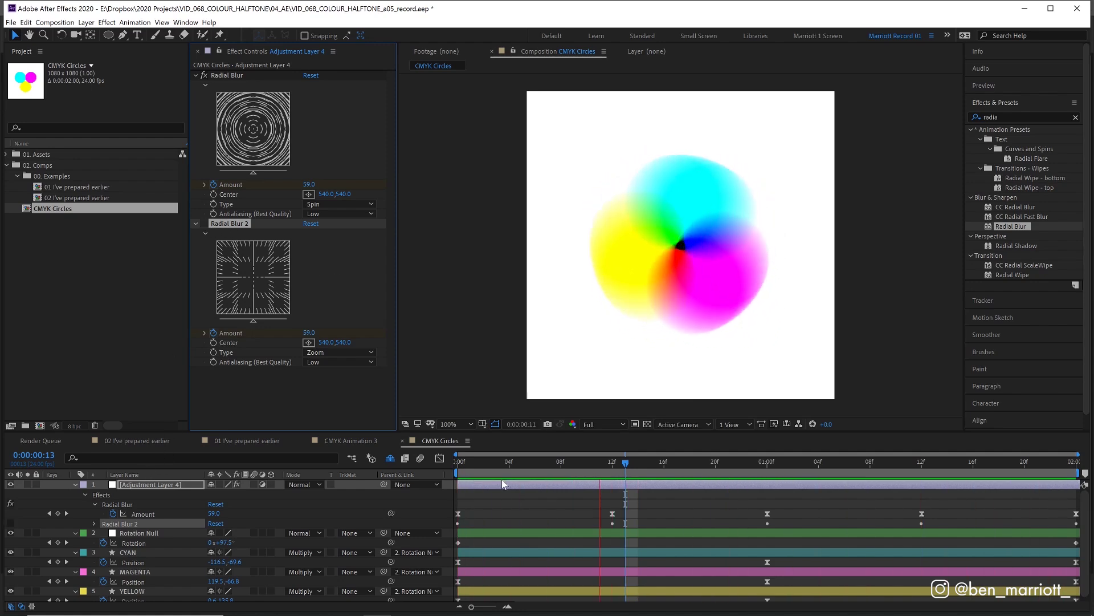
{"action": "key", "text": "Return"}
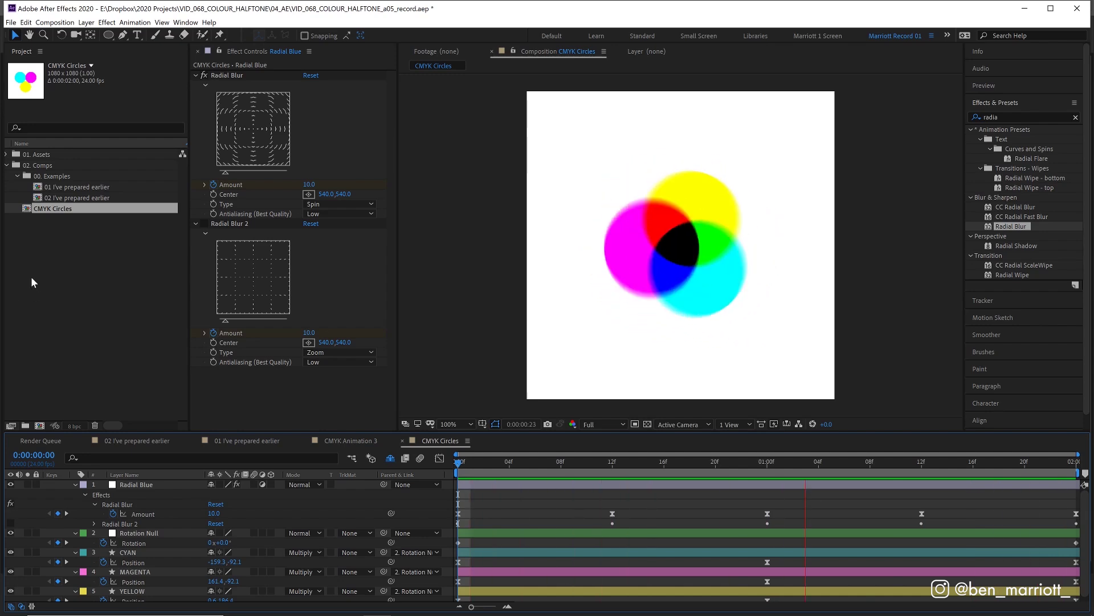
Add the CMYK Circles composition to the render queue and set its output format to PNG Sequence.
{"action": "left_click", "coordinate": [57, 22]}
{"action": "left_click", "coordinate": [108, 105]}
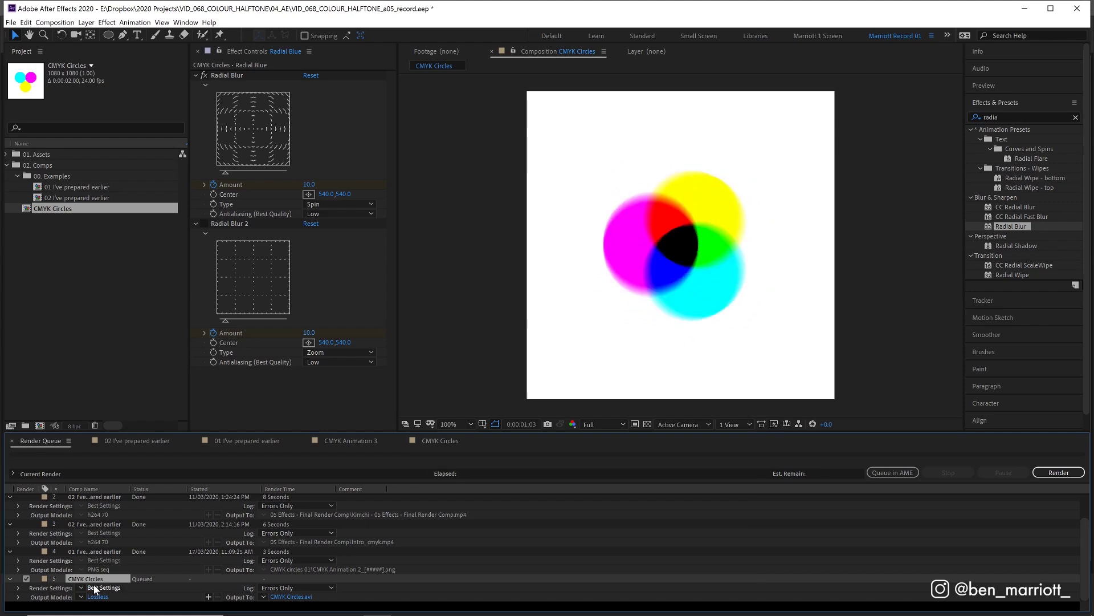
{"action": "left_click", "coordinate": [98, 596]}
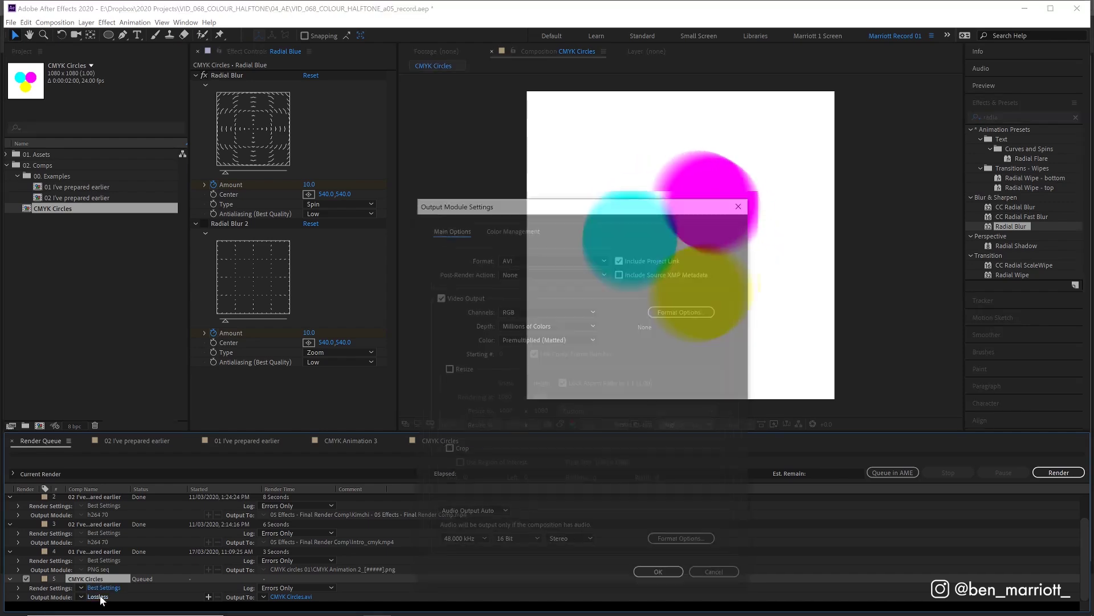
{"action": "left_click", "coordinate": [505, 258]}
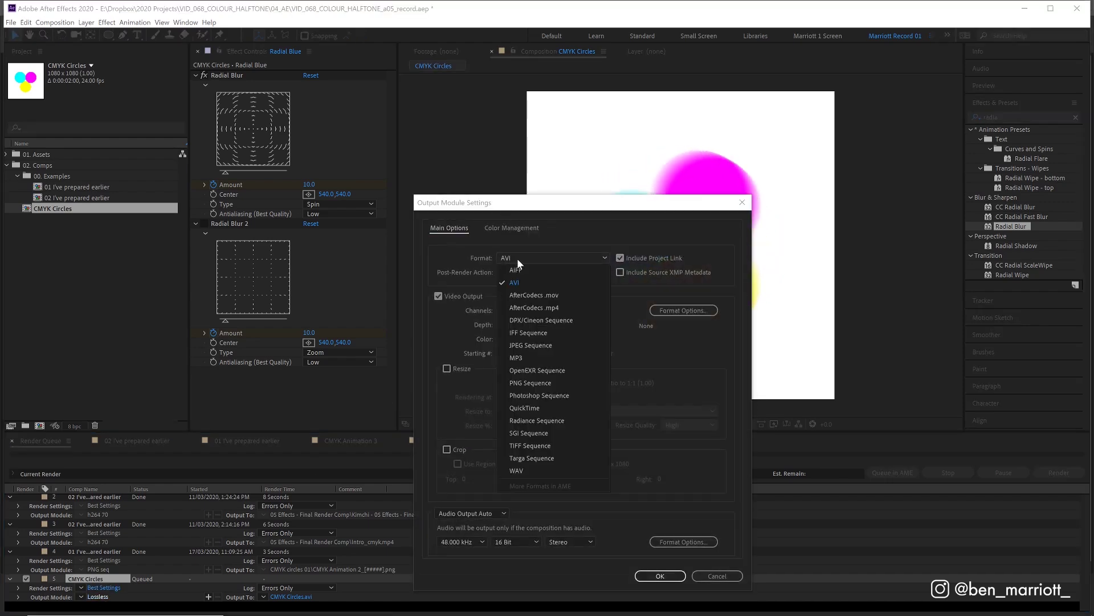
{"action": "left_click", "coordinate": [561, 382]}
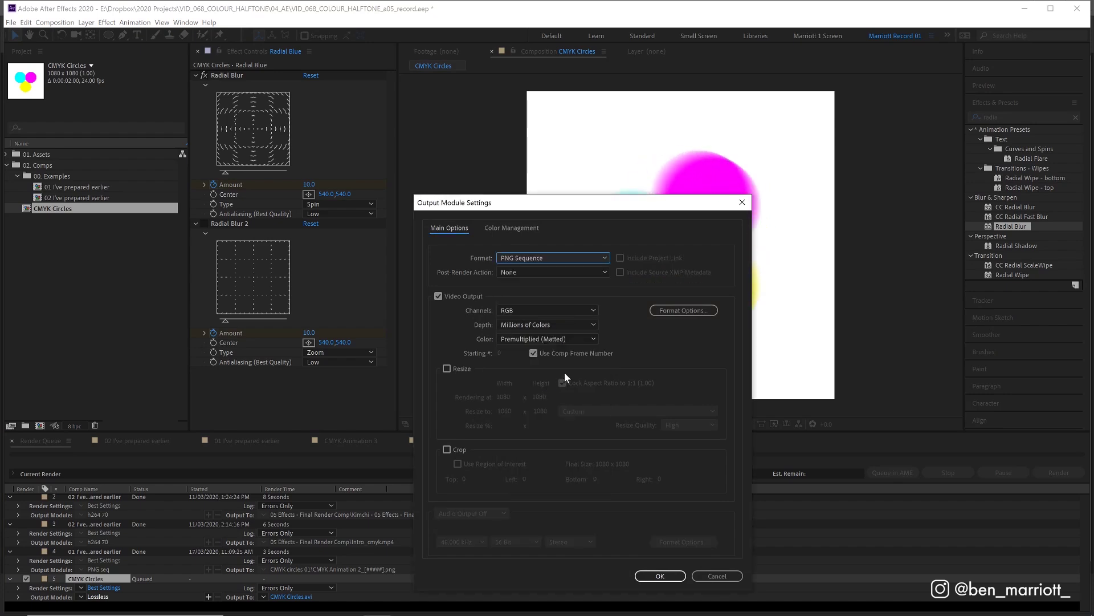
{"action": "left_click", "coordinate": [661, 576]}
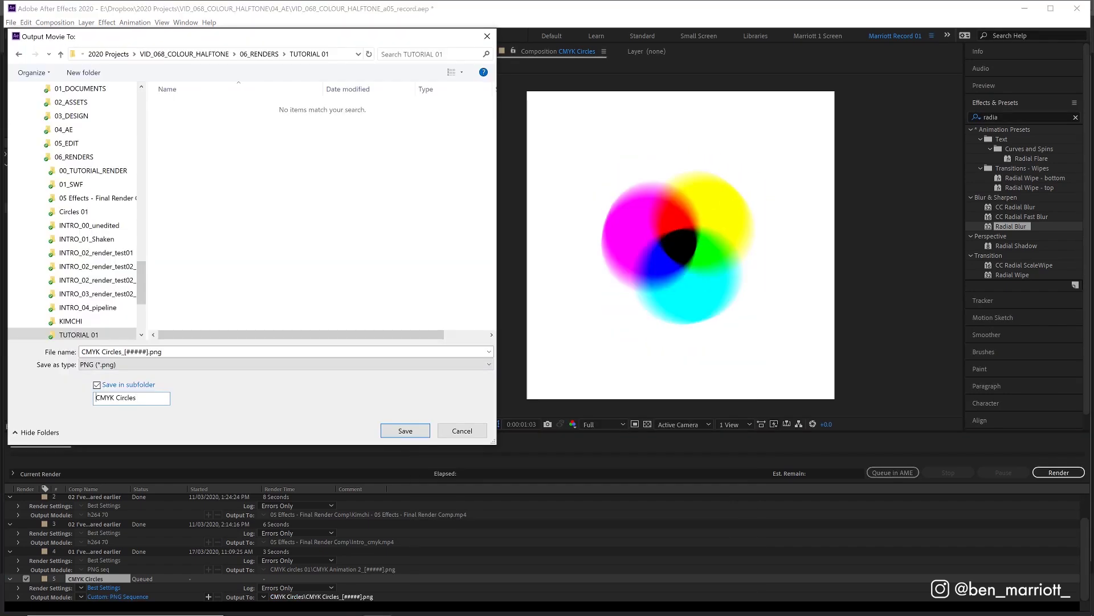
Save the output into a subfolder named 01 CMYK Circles OG inside TUTORIAL 01 and render the sequence.
{"action": "left_click", "coordinate": [95, 397]}
{"action": "type", "text": "01"}
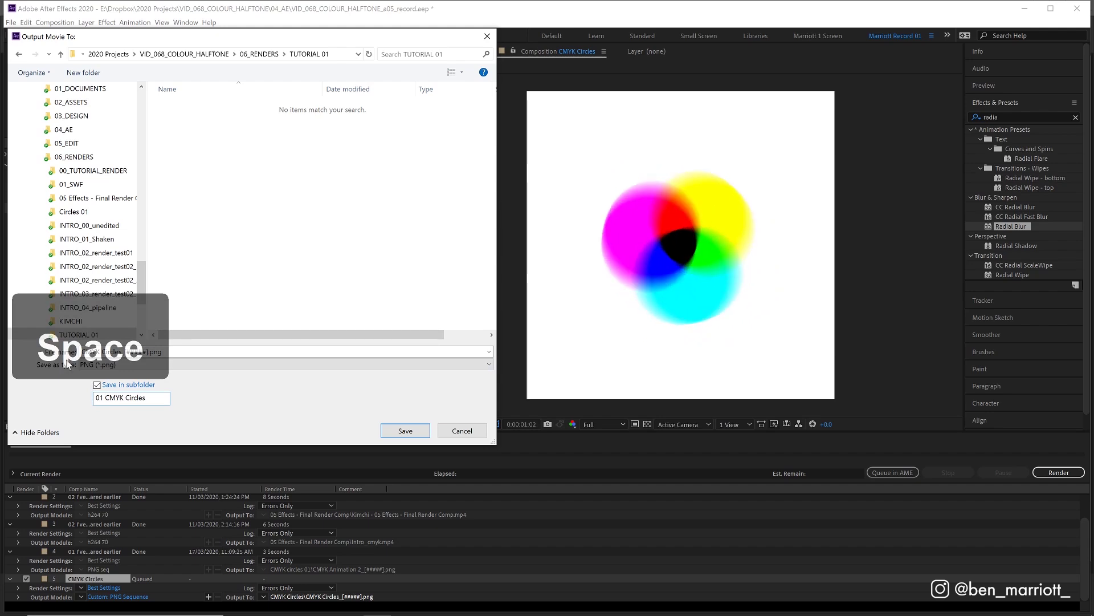
{"action": "left_click", "coordinate": [146, 398]}
{"action": "type", "text": "OG"}
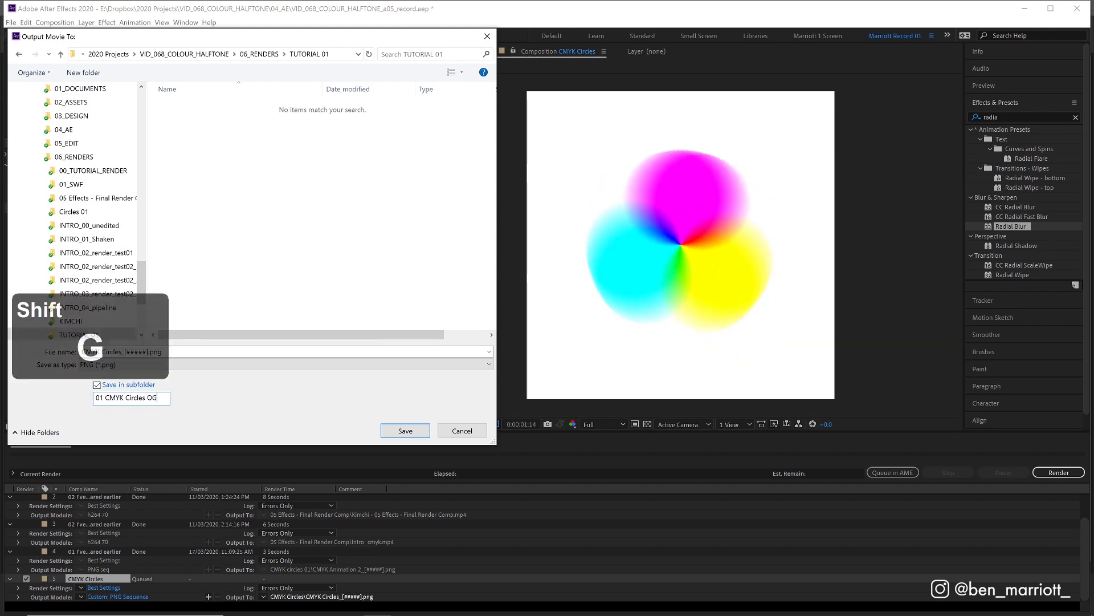
{"action": "key", "text": "Return"}
{"action": "left_click", "coordinate": [1036, 472]}
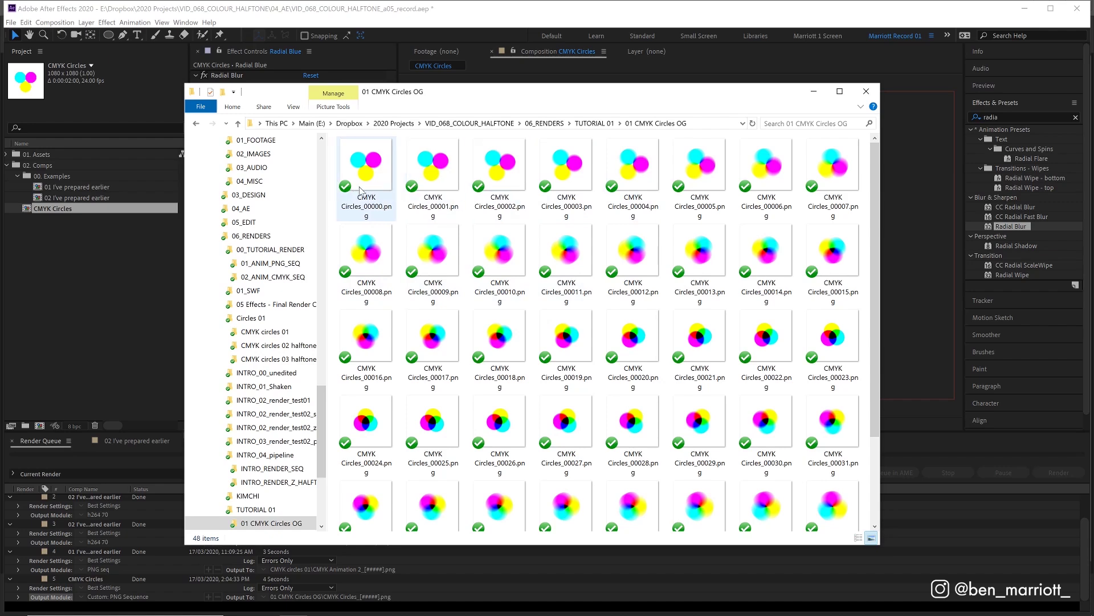
Open the rendered frame CMYK Circles_00034.png from the 01 CMYK Circles OG folder in Photoshop.
{"action": "scroll", "coordinate": [360, 190], "scroll_direction": "down", "scroll_amount": 2}
{"action": "left_click", "coordinate": [490, 389]}
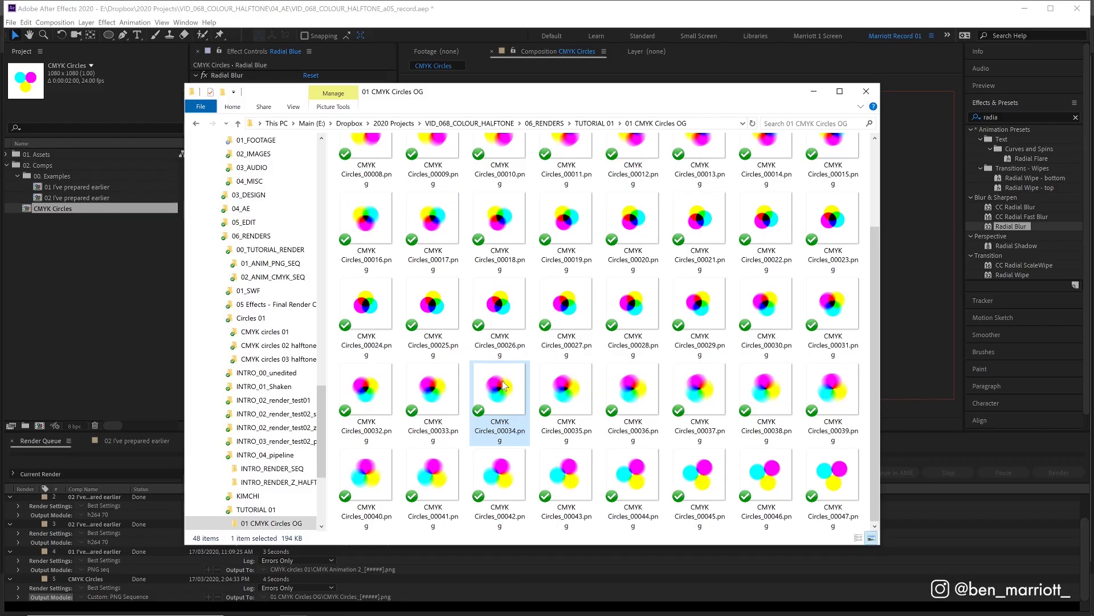
{"action": "right_click", "coordinate": [504, 386]}
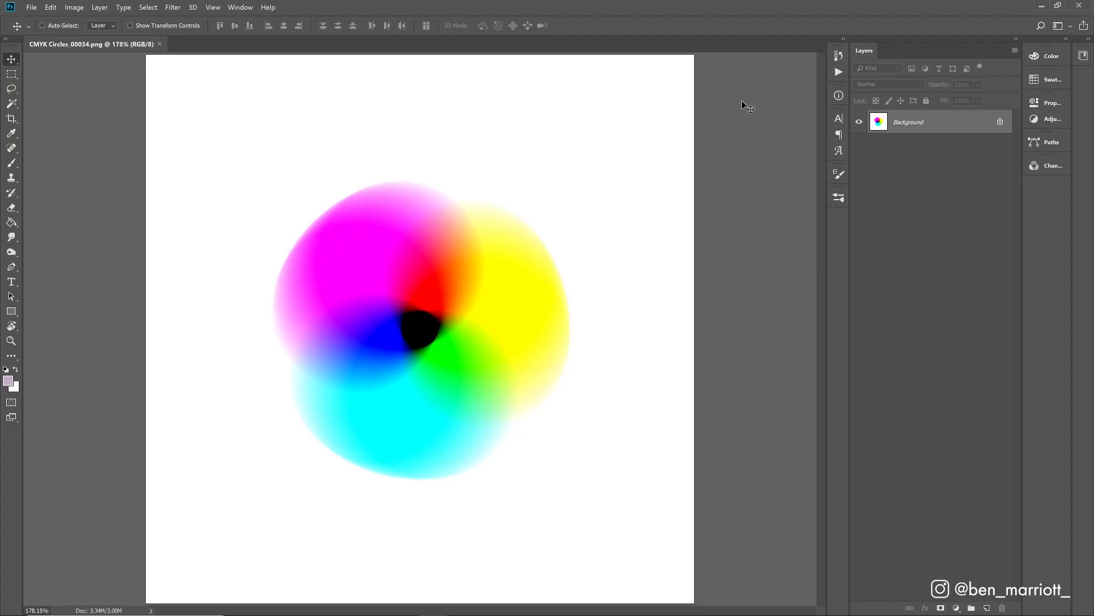
Create a new action named CMYK halftone 01 in the Default Actions set with the color Red and start recording it.
{"action": "left_click", "coordinate": [838, 73]}
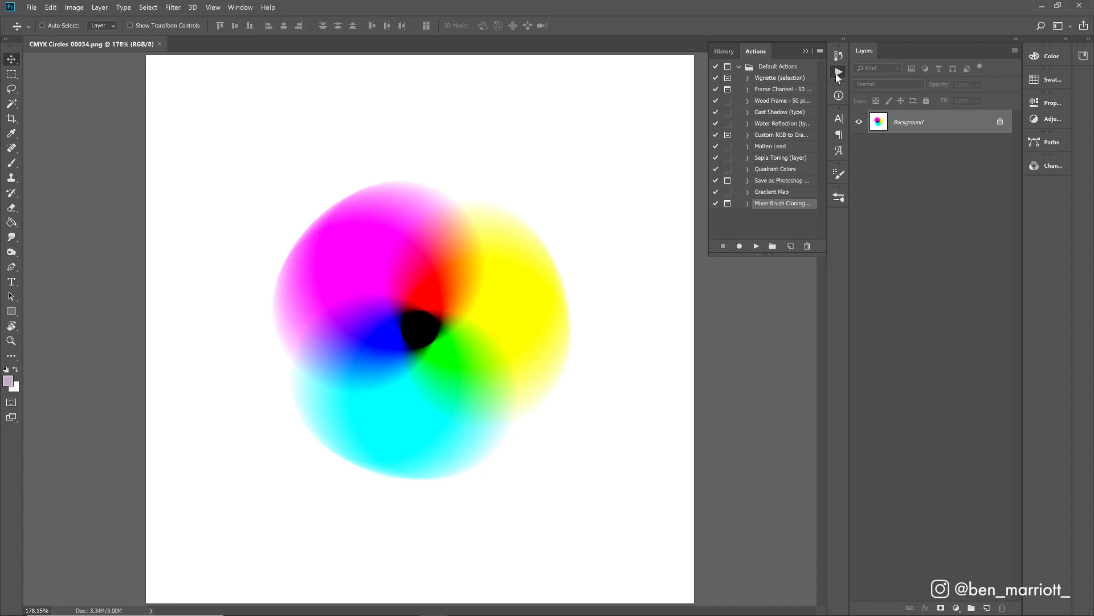
{"action": "left_click", "coordinate": [237, 8]}
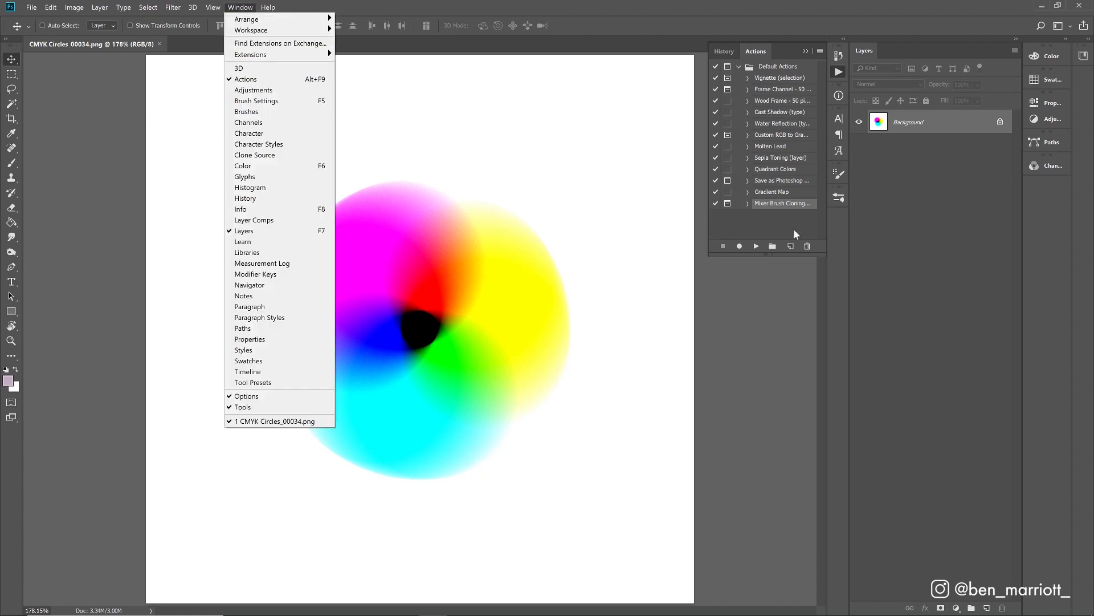
{"action": "left_click", "coordinate": [794, 229]}
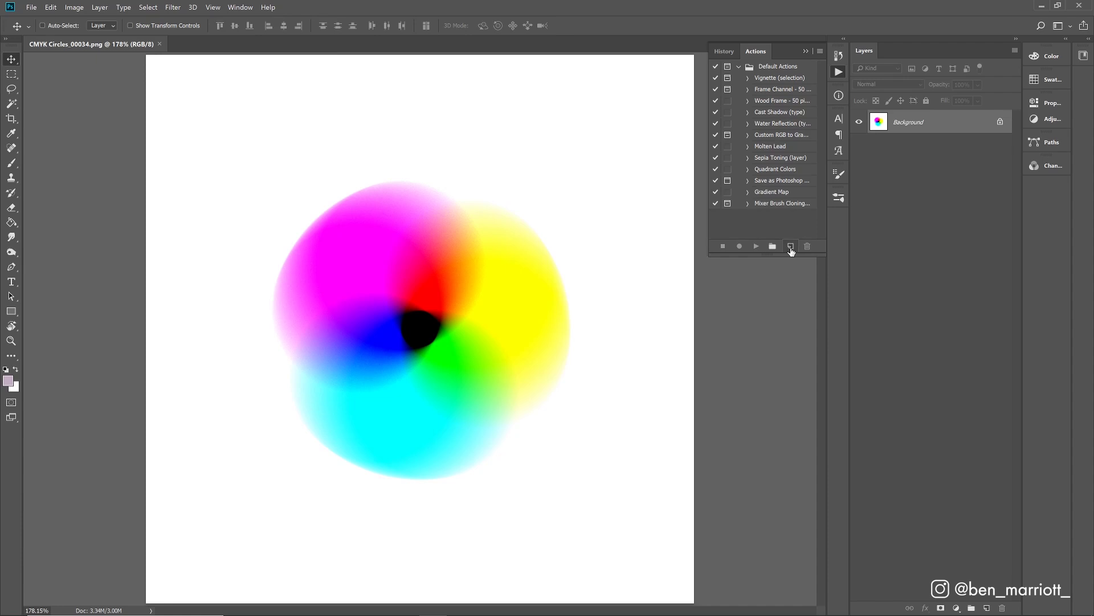
{"action": "left_click", "coordinate": [791, 251]}
{"action": "key", "text": "BackSpace"}
{"action": "type", "text": "CMYK halftone 01"}
{"action": "left_click", "coordinate": [570, 235]}
{"action": "left_click", "coordinate": [522, 271]}
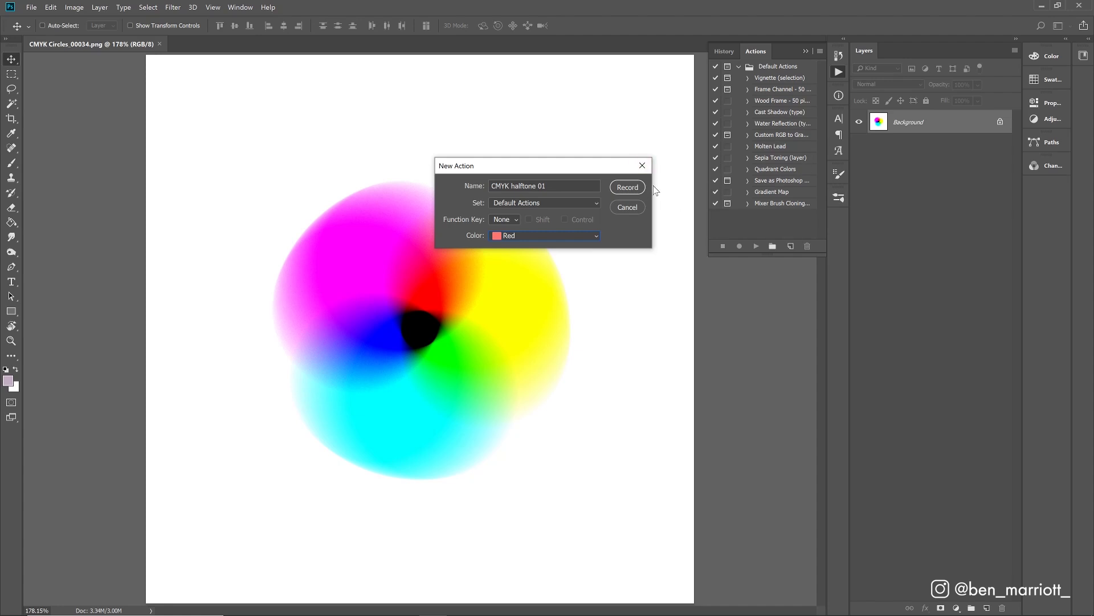
{"action": "left_click", "coordinate": [629, 190]}
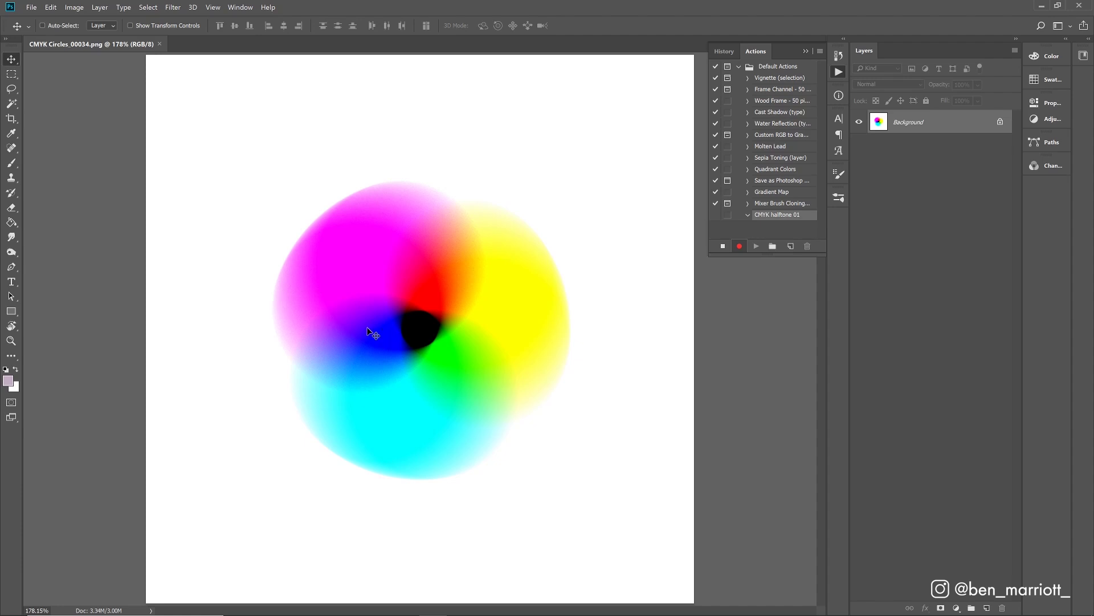
Apply the Color Halftone filter to the frame with a Max. Radius of 6 pixels, keeping the default screen angles.
{"action": "left_click", "coordinate": [173, 7]}
{"action": "mouse_move", "coordinate": [220, 169]}
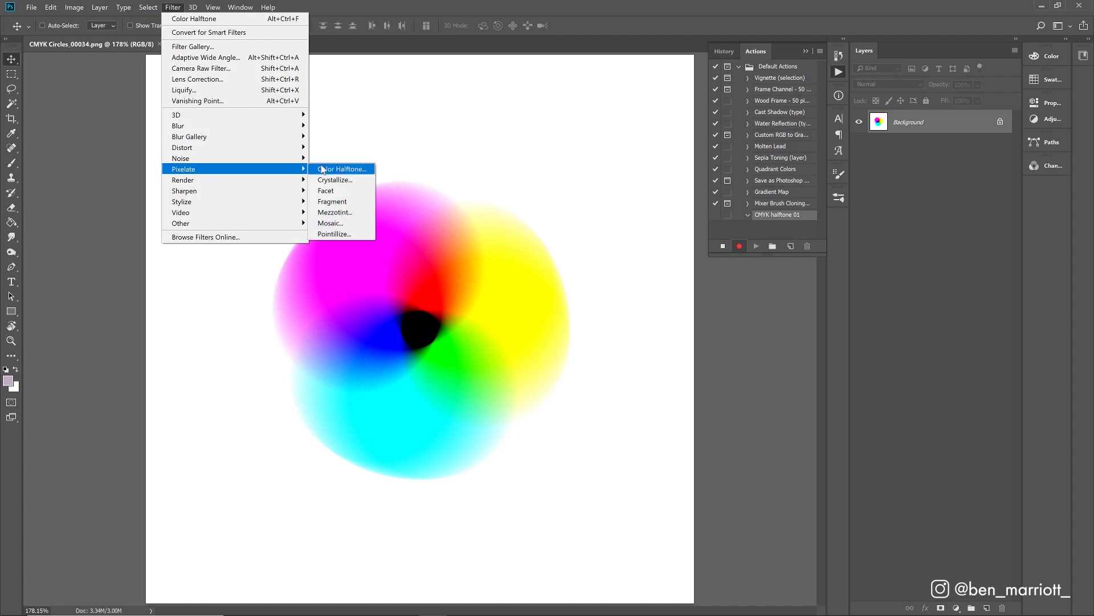
{"action": "left_click", "coordinate": [342, 170]}
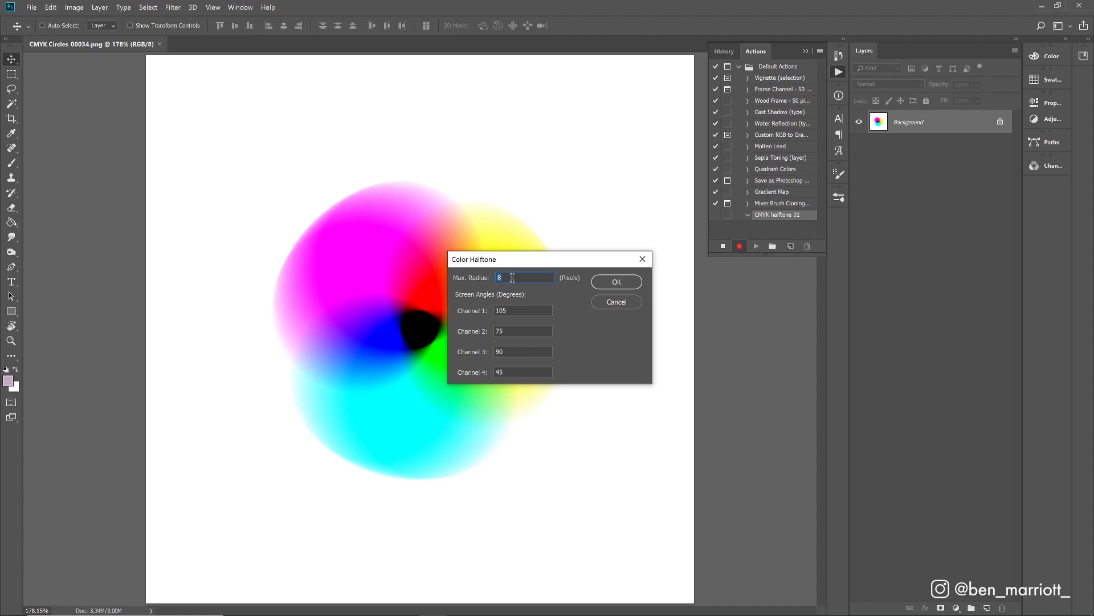
{"action": "type", "text": "6"}
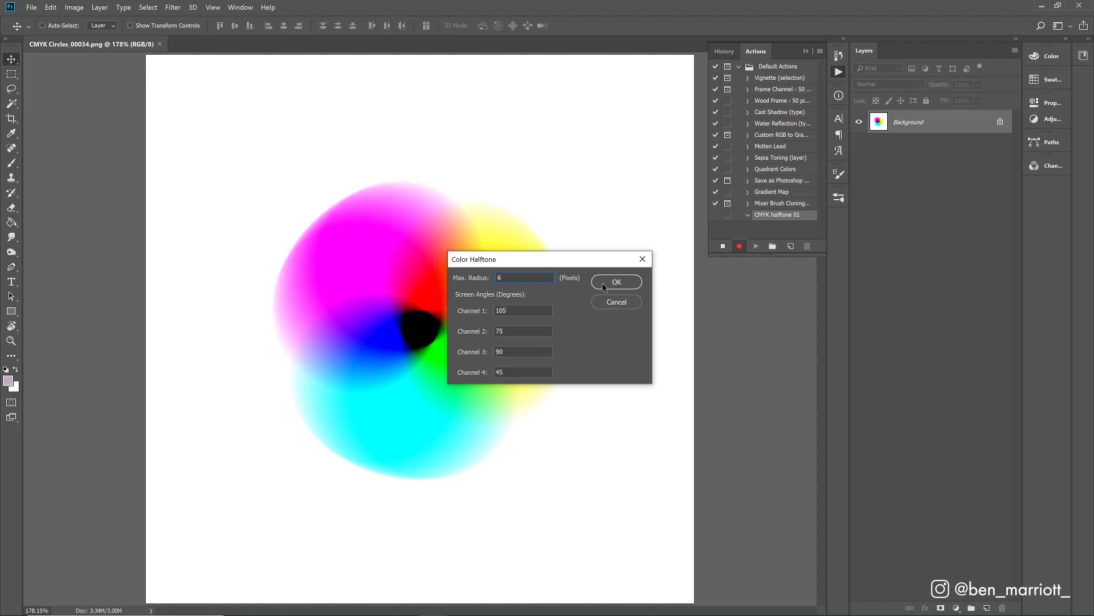
{"action": "left_click", "coordinate": [608, 282]}
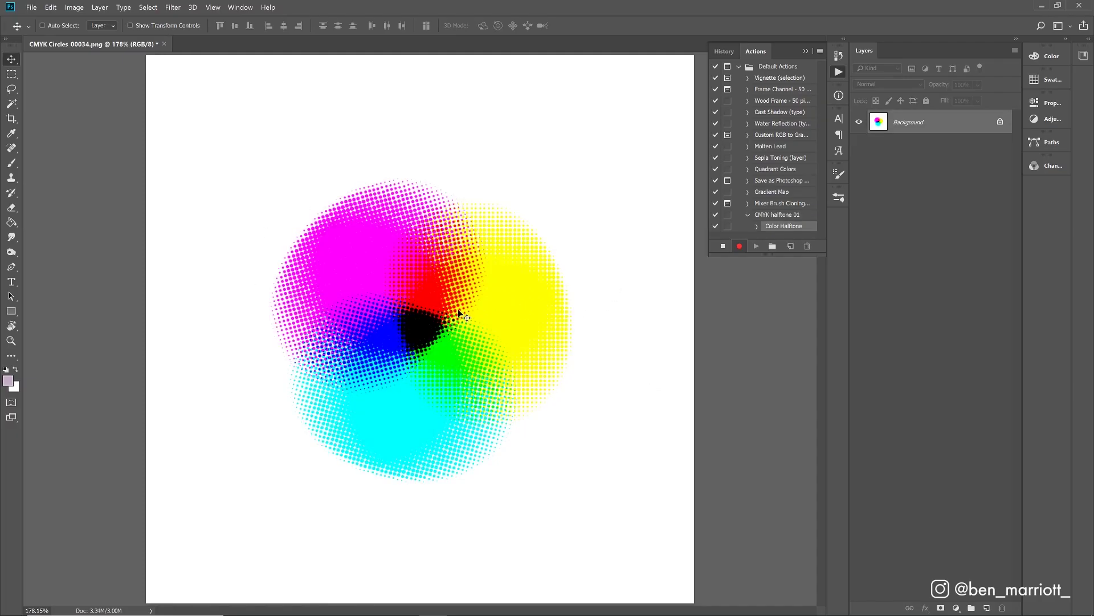
Save the halftoned frame as a PNG named CMYK Circles_00034.png in the TUTORIAL 01 folder.
{"action": "left_click", "coordinate": [32, 7]}
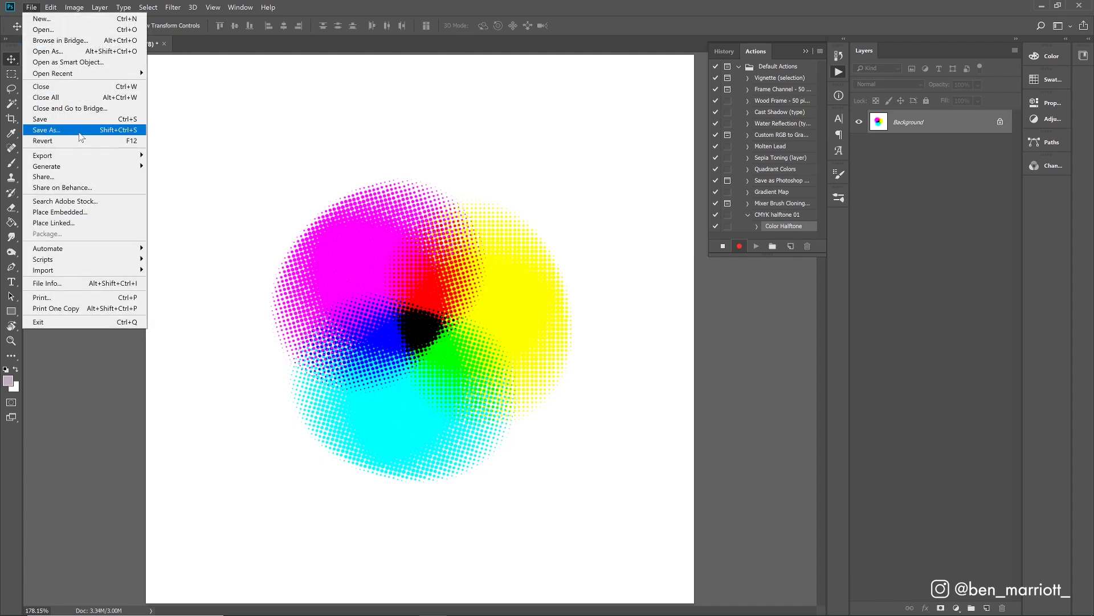
{"action": "left_click", "coordinate": [79, 133]}
{"action": "left_click", "coordinate": [258, 26]}
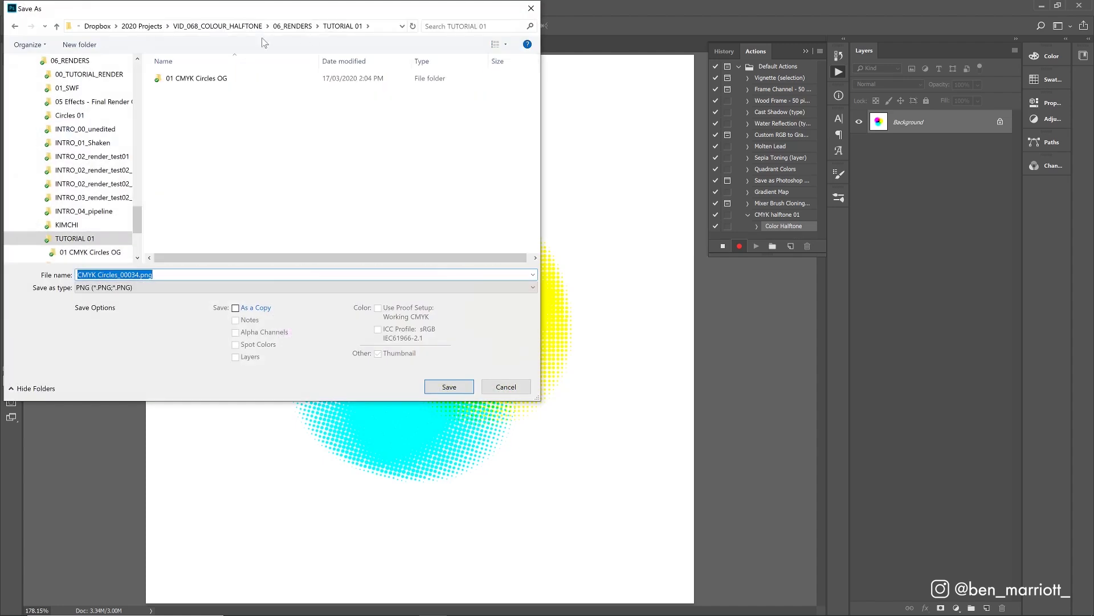
{"action": "left_click", "coordinate": [449, 387]}
{"action": "left_click", "coordinate": [608, 184]}
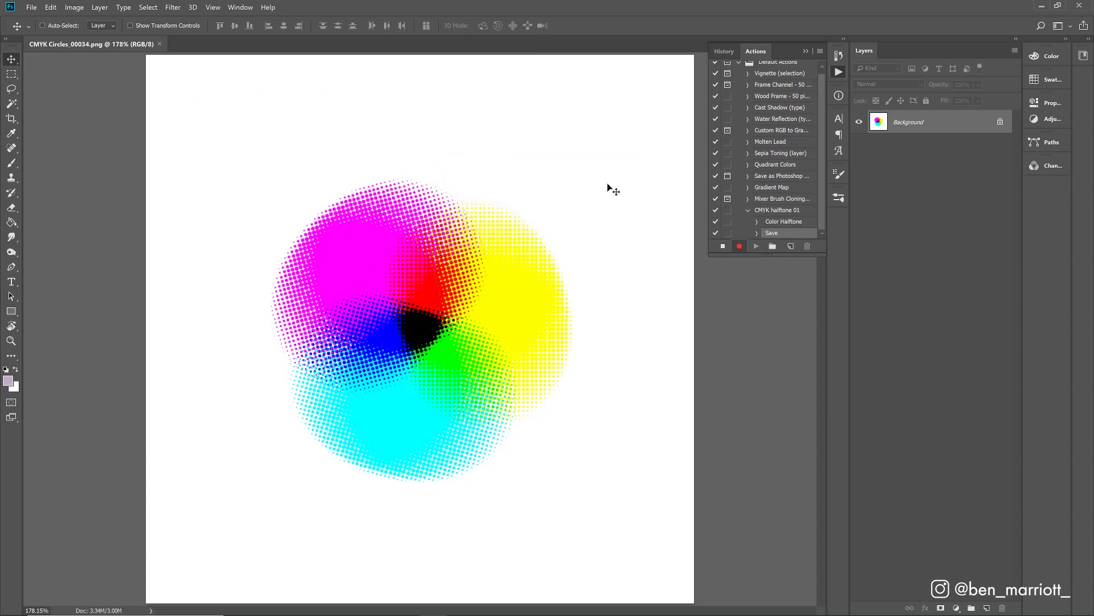
Close the document as the final recorded command and stop recording the CMYK halftone 01 action.
{"action": "left_click", "coordinate": [159, 44]}
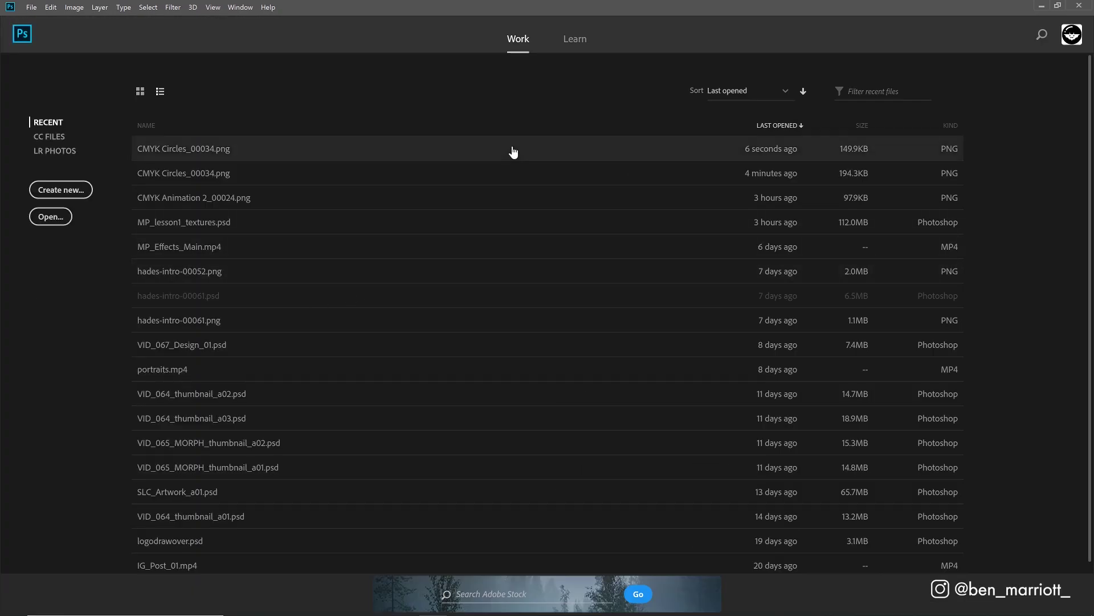
{"action": "left_click", "coordinate": [236, 7]}
{"action": "left_click", "coordinate": [268, 79]}
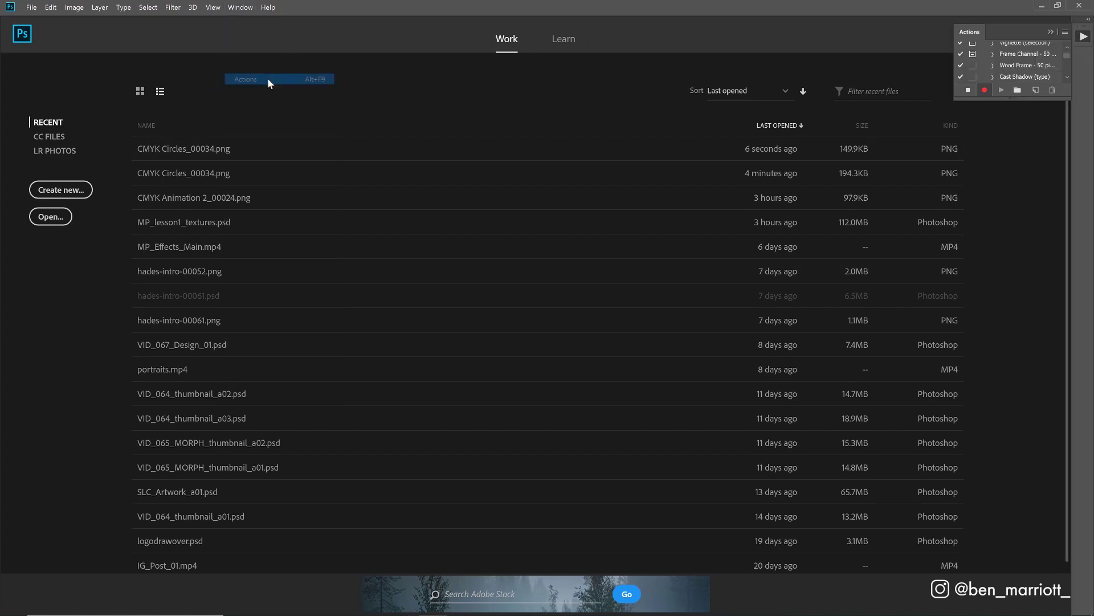
{"action": "left_click", "coordinate": [969, 91]}
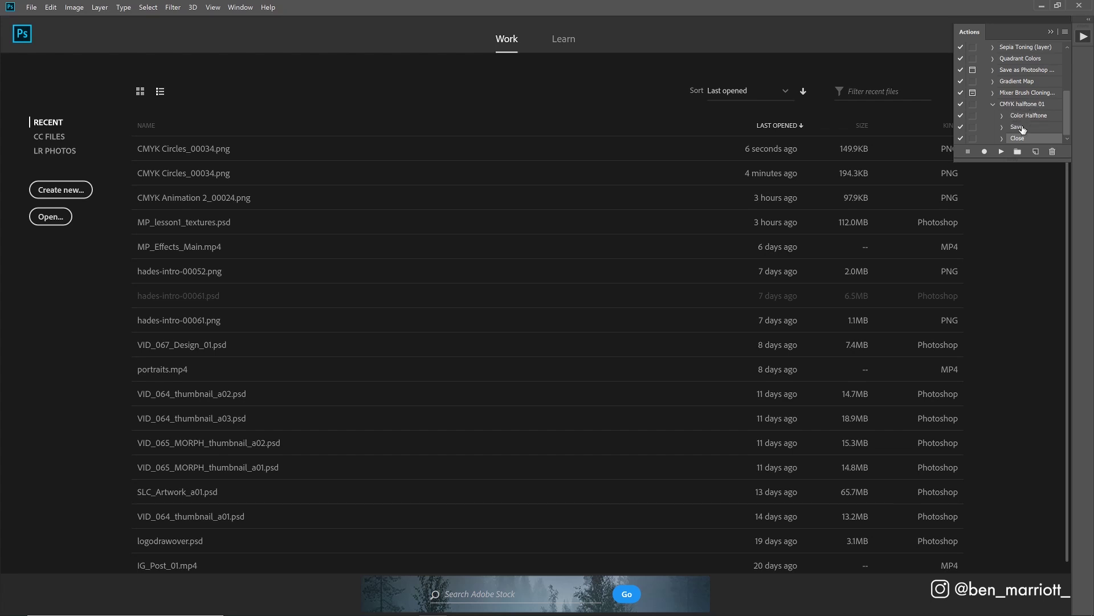
Set up a Batch with the CMYK halftone 01 action and the 01 CMYK Circles OG folder as its source.
{"action": "left_click", "coordinate": [1021, 105]}
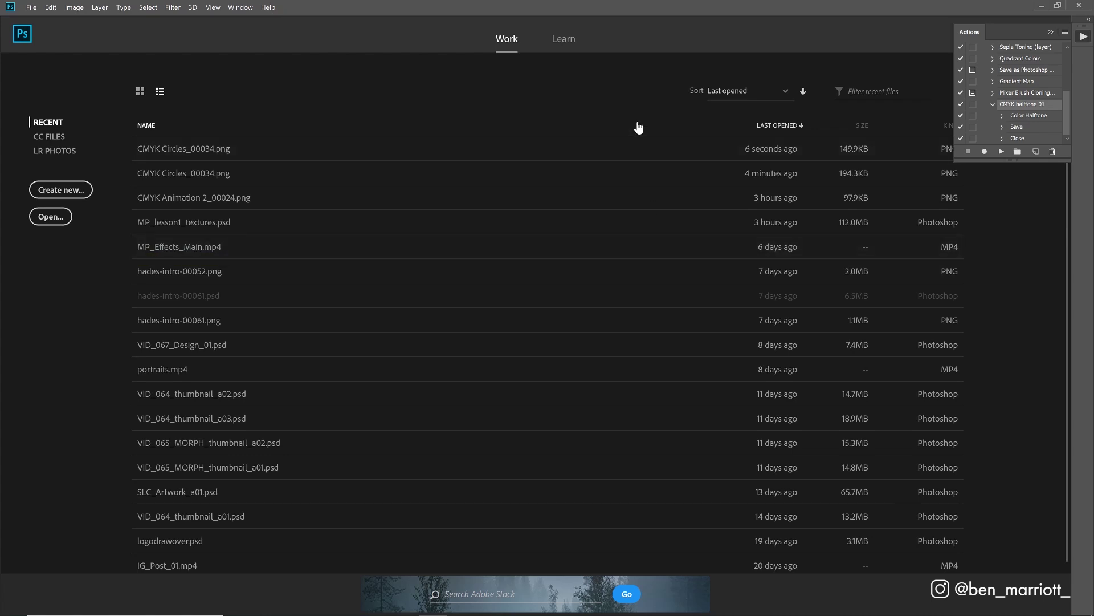
{"action": "left_click", "coordinate": [31, 8]}
{"action": "mouse_move", "coordinate": [90, 249]}
{"action": "left_click", "coordinate": [178, 253]}
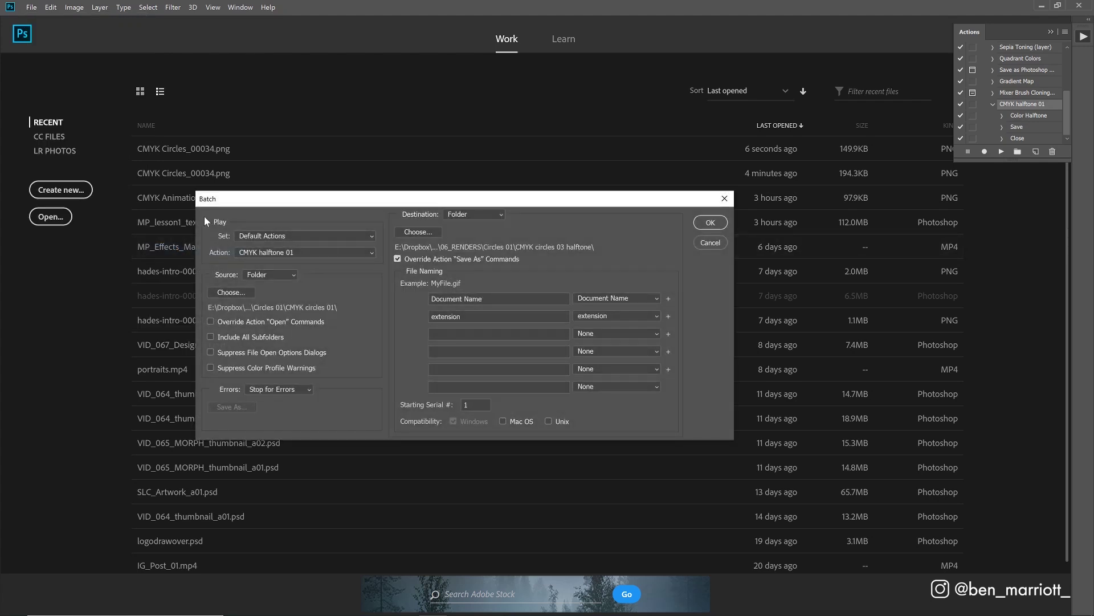
{"action": "left_click", "coordinate": [266, 251]}
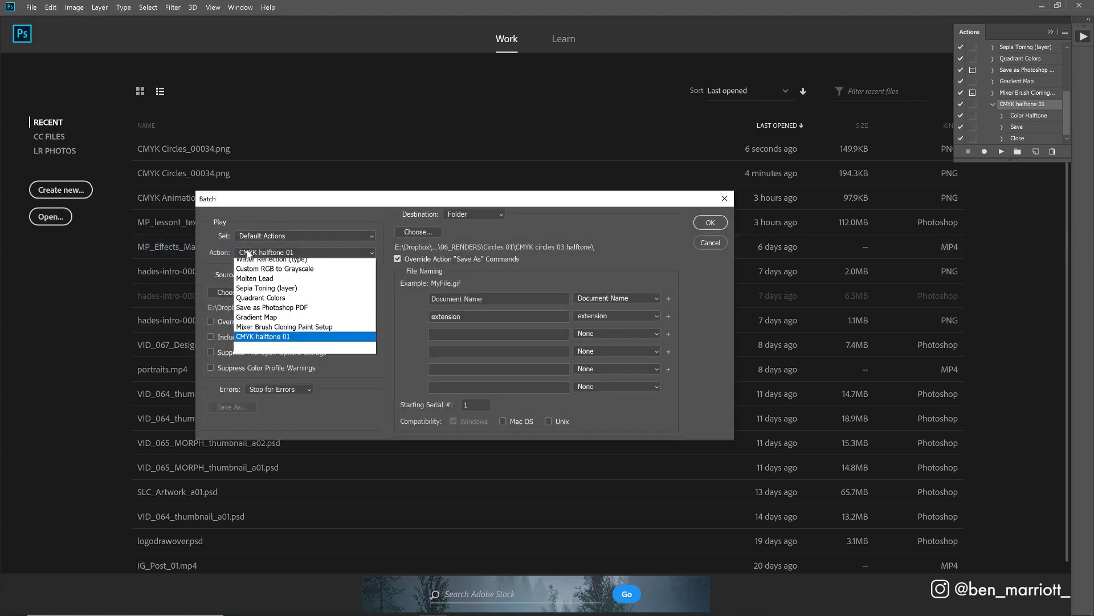
{"action": "left_click", "coordinate": [269, 380]}
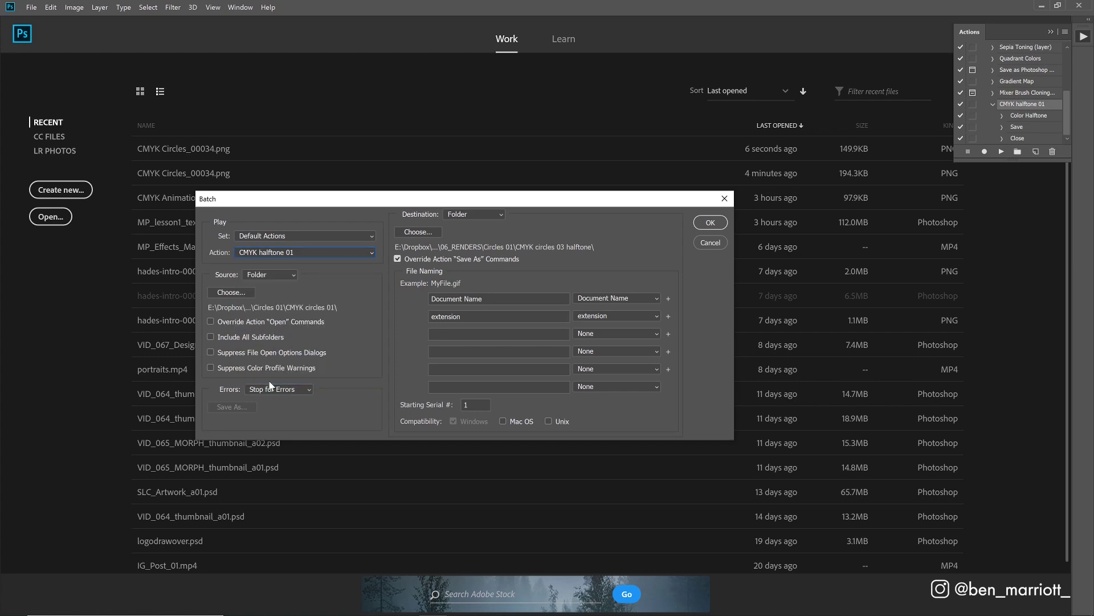
{"action": "left_click", "coordinate": [230, 292]}
{"action": "double_click", "coordinate": [404, 286]}
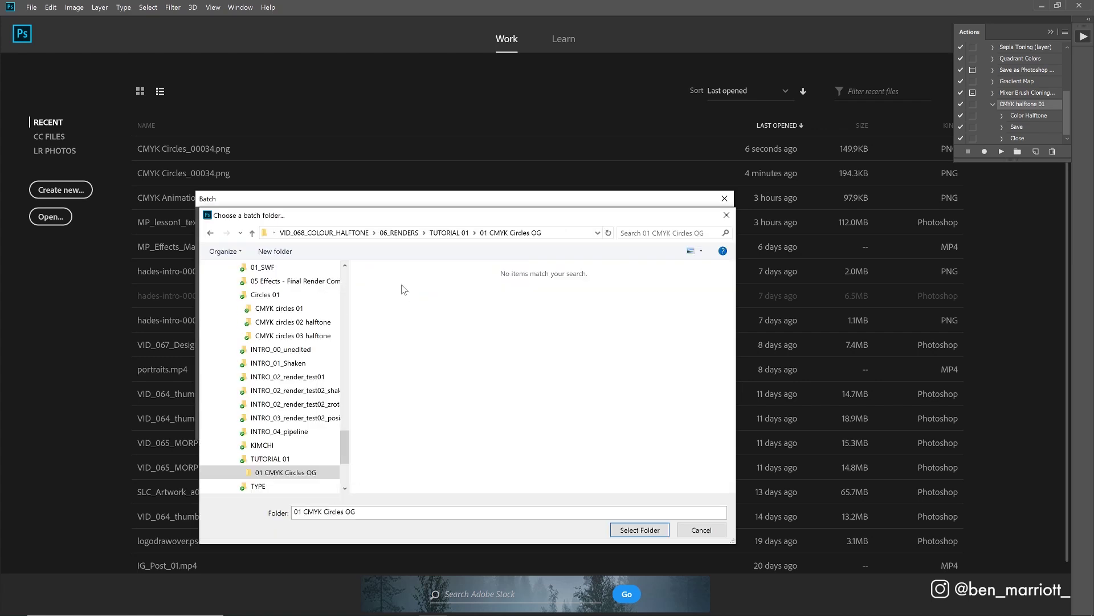
{"action": "left_click", "coordinate": [639, 531]}
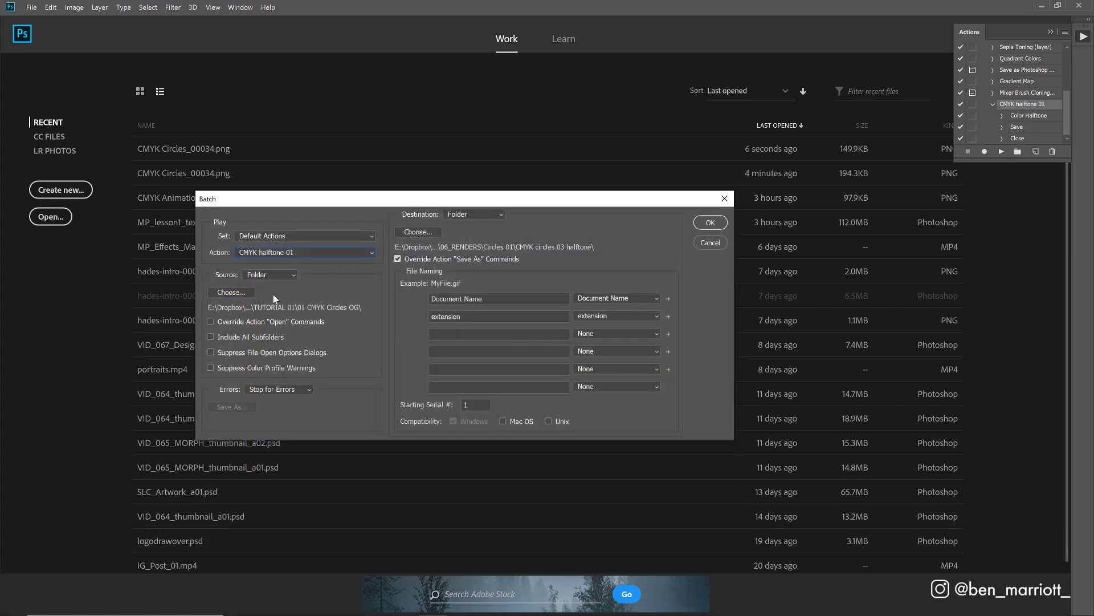
Set the batch destination to a new folder named 02 CMYK Halftone inside TUTORIAL 01, overriding the action's Save As commands, and run the batch.
{"action": "left_click", "coordinate": [418, 232]}
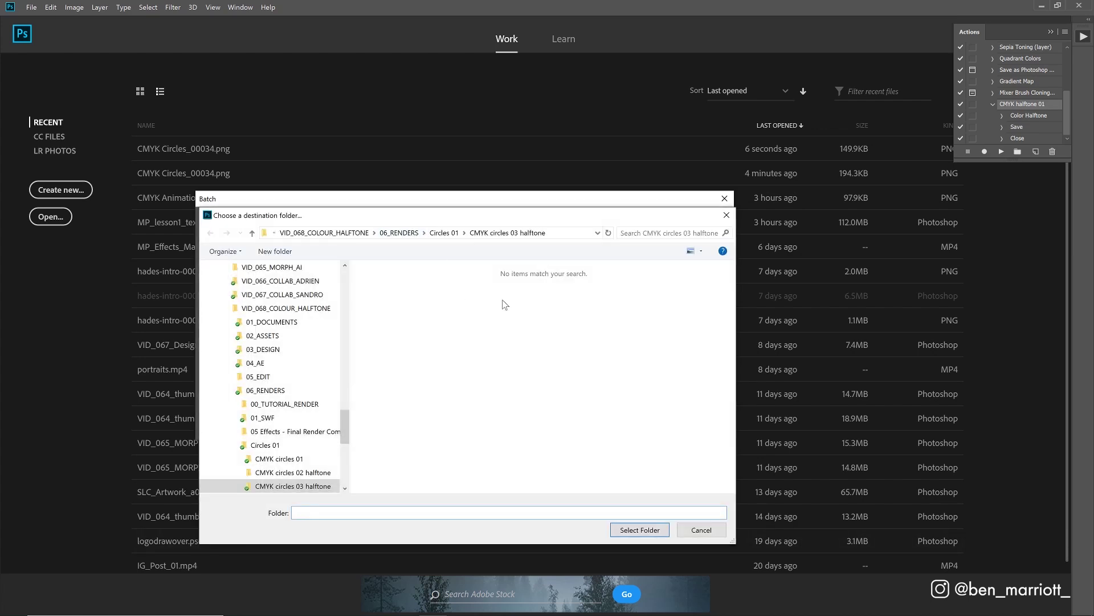
{"action": "key", "text": "F2"}
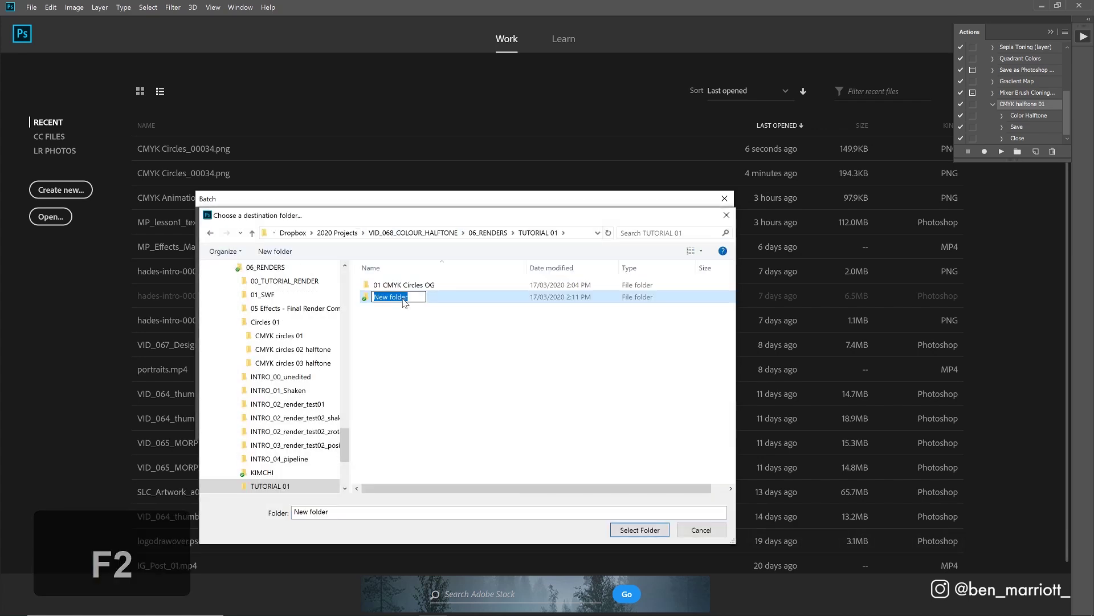
{"action": "type", "text": "02 "}
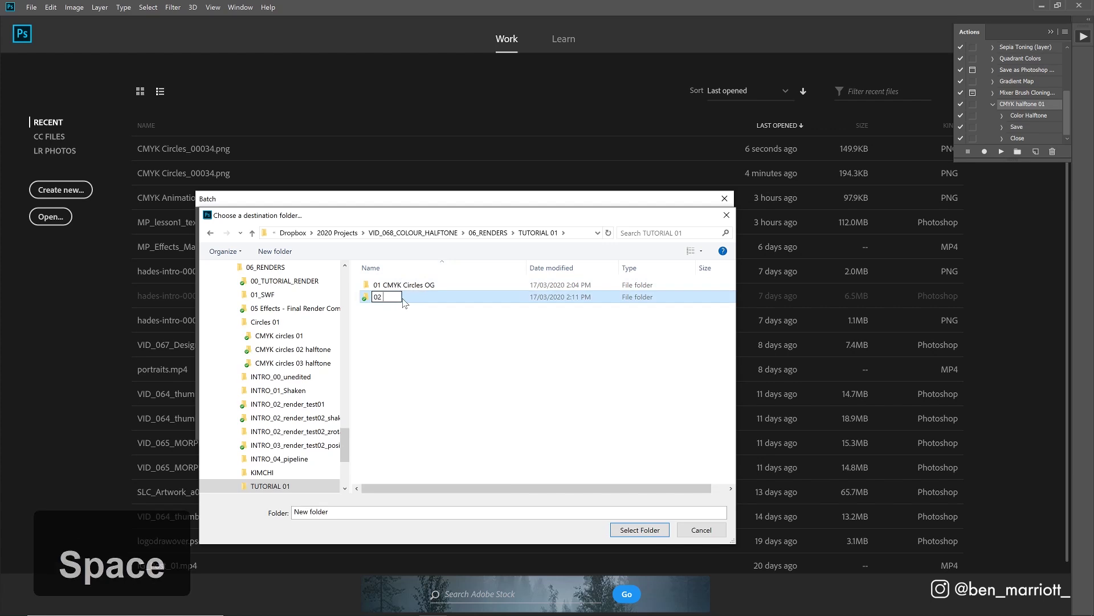
{"action": "type", "text": "CMYK Halftone"}
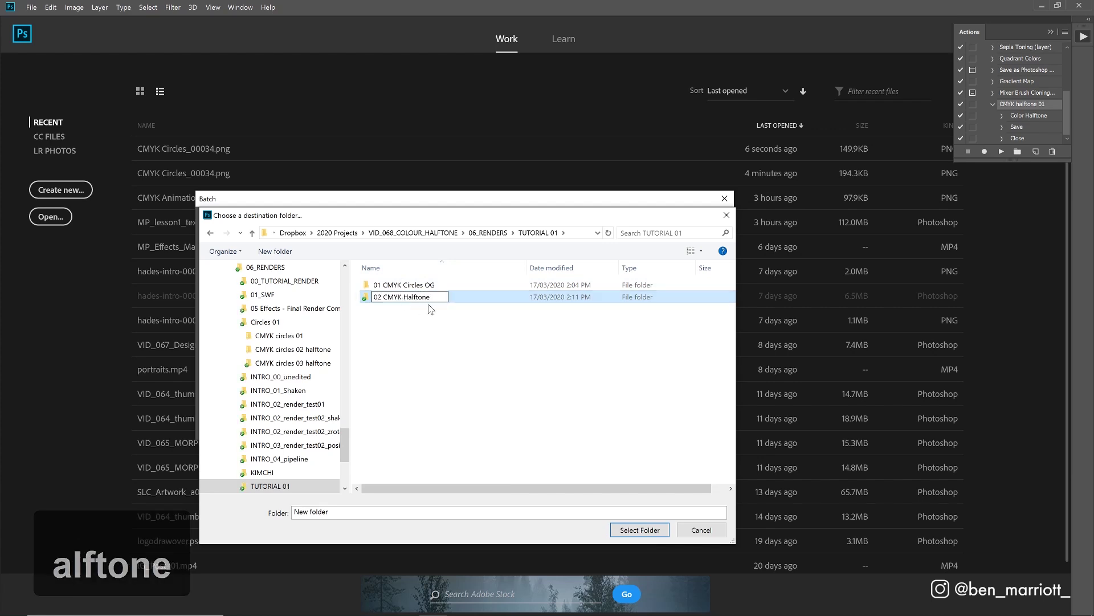
{"action": "key", "text": "Return"}
{"action": "left_click", "coordinate": [639, 529]}
{"action": "left_click", "coordinate": [398, 259]}
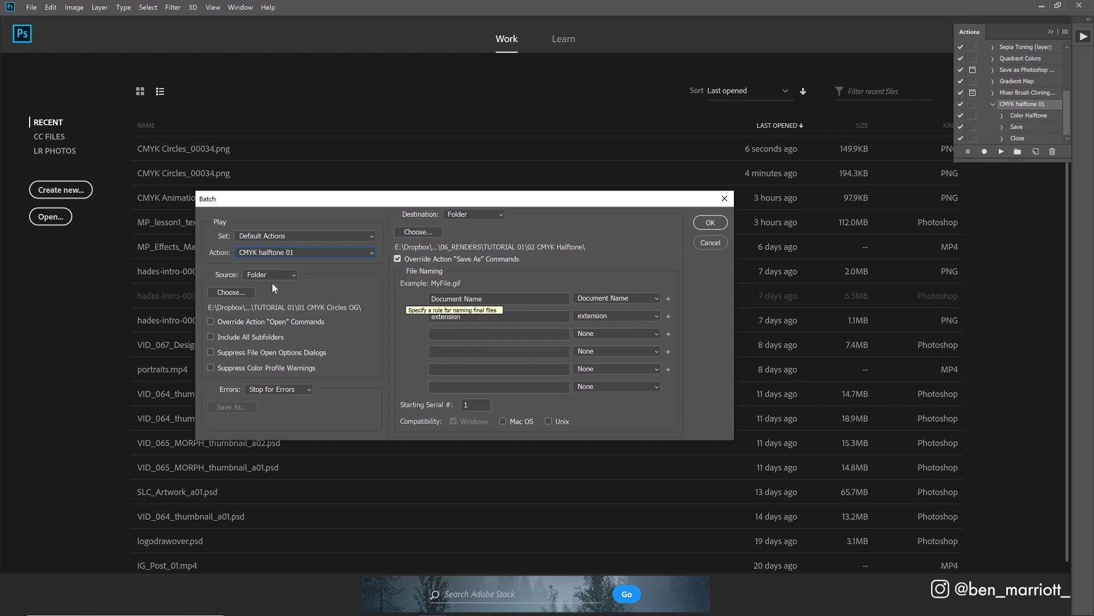
{"action": "left_click", "coordinate": [711, 224]}
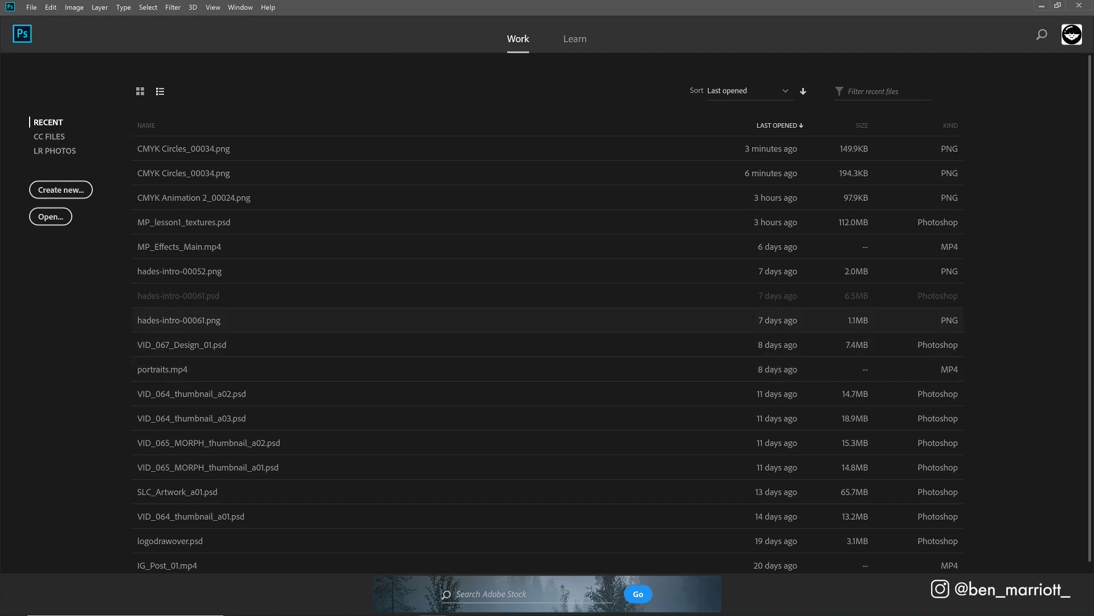
Switch to After Effects and import the 02 CMYK Halftone frames as PNG sequence footage into the 00. Imports folder, starting from CMYK Circles_00000.png.
{"action": "mouse_move", "coordinate": [434, 608]}
{"action": "left_click", "coordinate": [378, 605]}
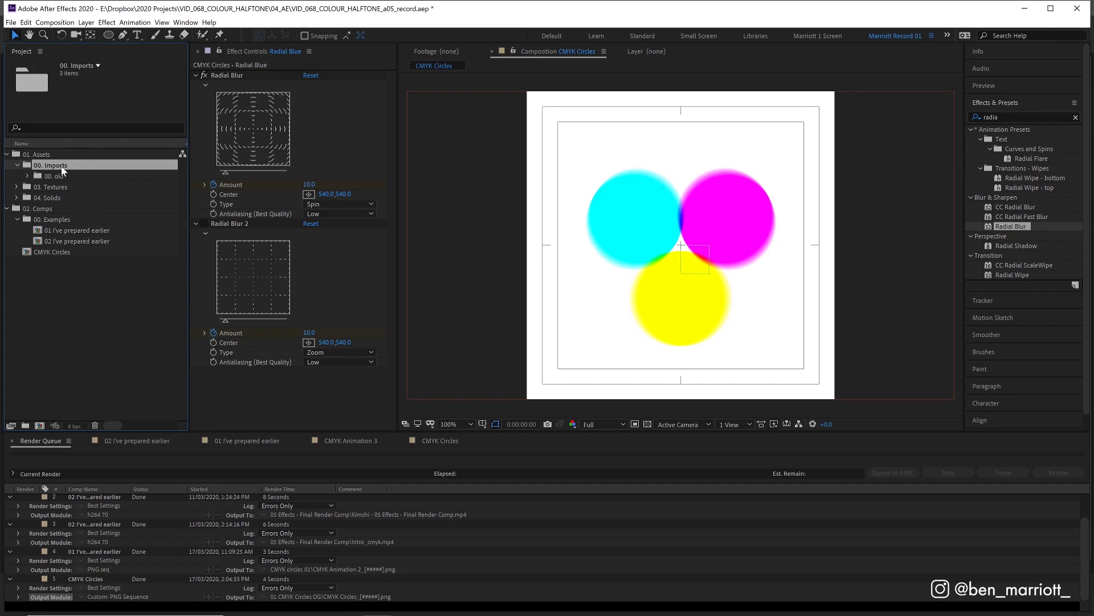
{"action": "key", "text": "ctrl+i"}
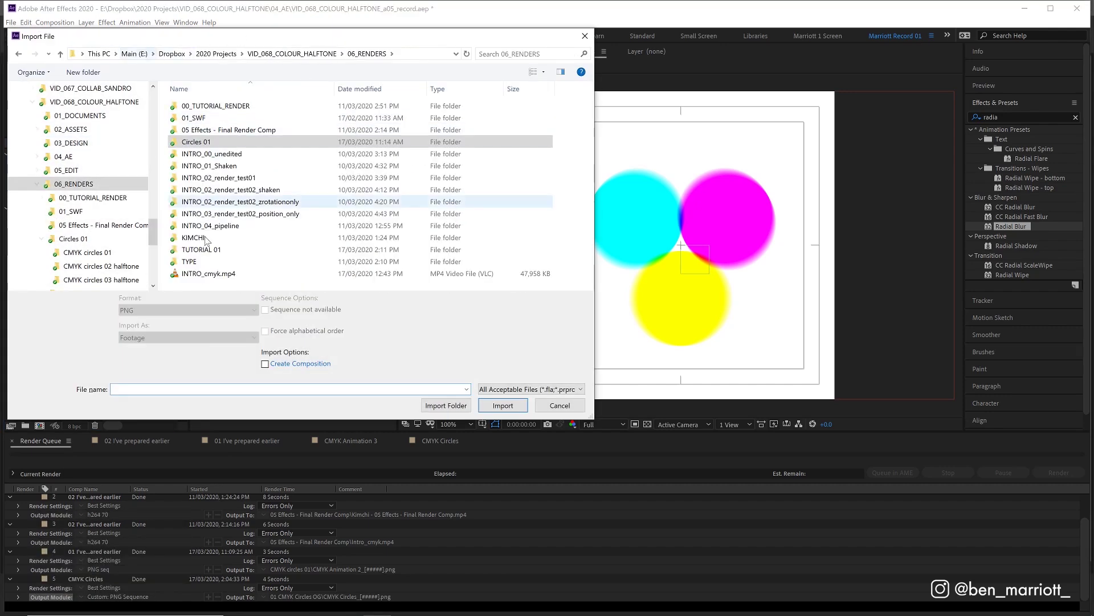
{"action": "double_click", "coordinate": [229, 119]}
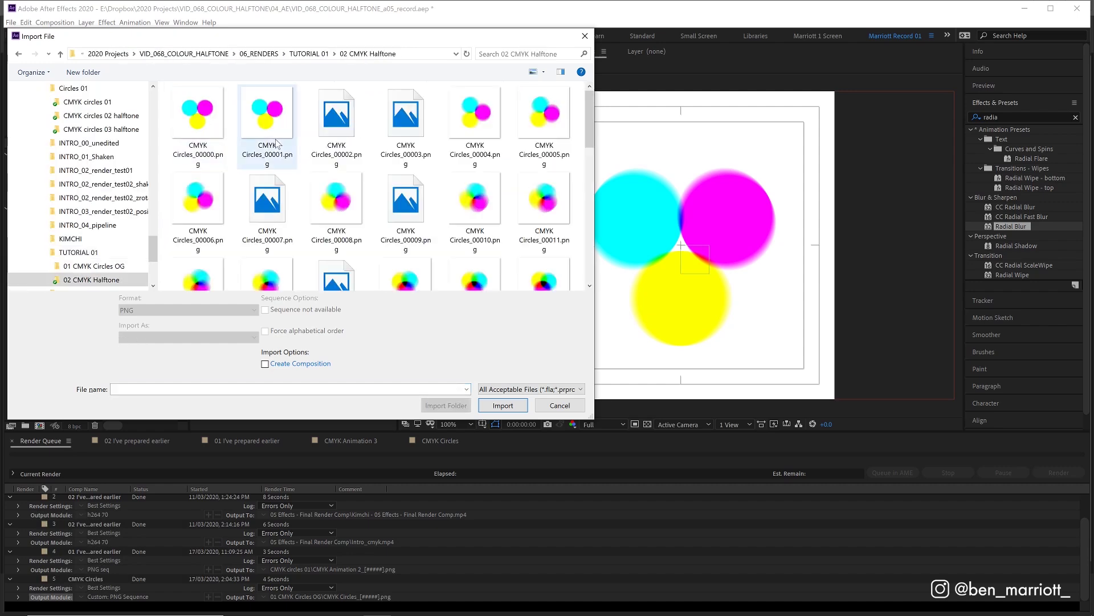
{"action": "left_click", "coordinate": [195, 106]}
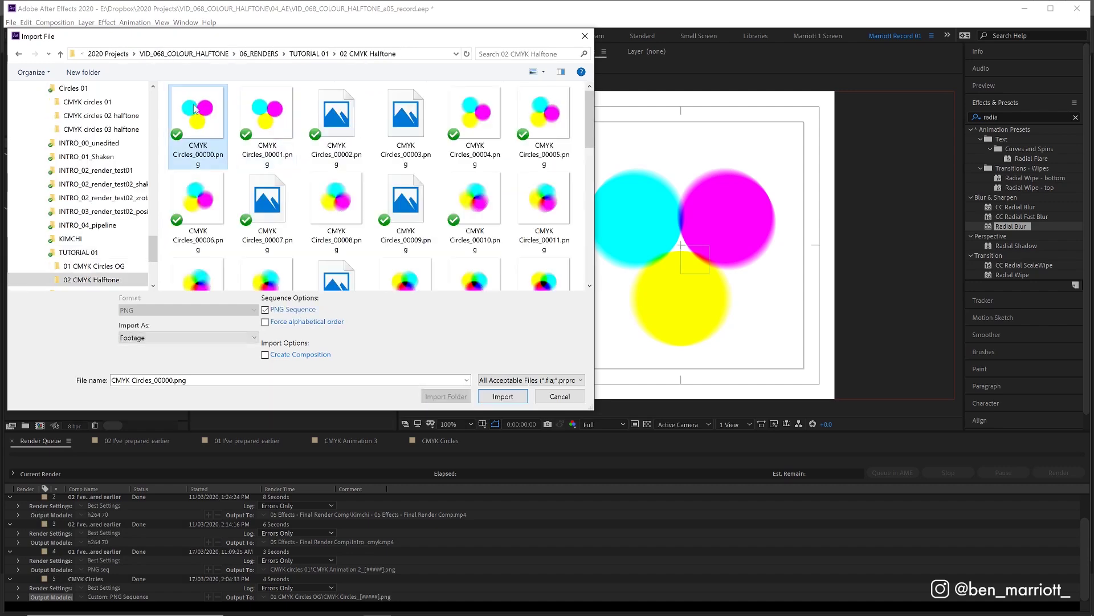
{"action": "left_click", "coordinate": [265, 310]}
{"action": "left_click", "coordinate": [266, 310]}
{"action": "left_click", "coordinate": [165, 338]}
{"action": "left_click", "coordinate": [165, 343]}
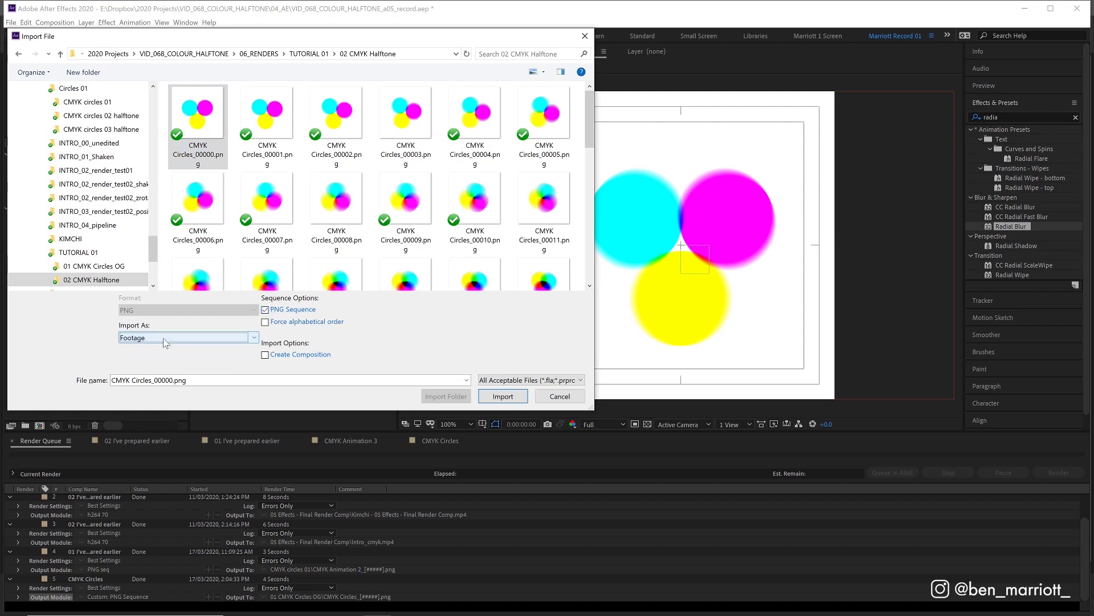
{"action": "left_click", "coordinate": [266, 355]}
{"action": "left_click", "coordinate": [504, 396]}
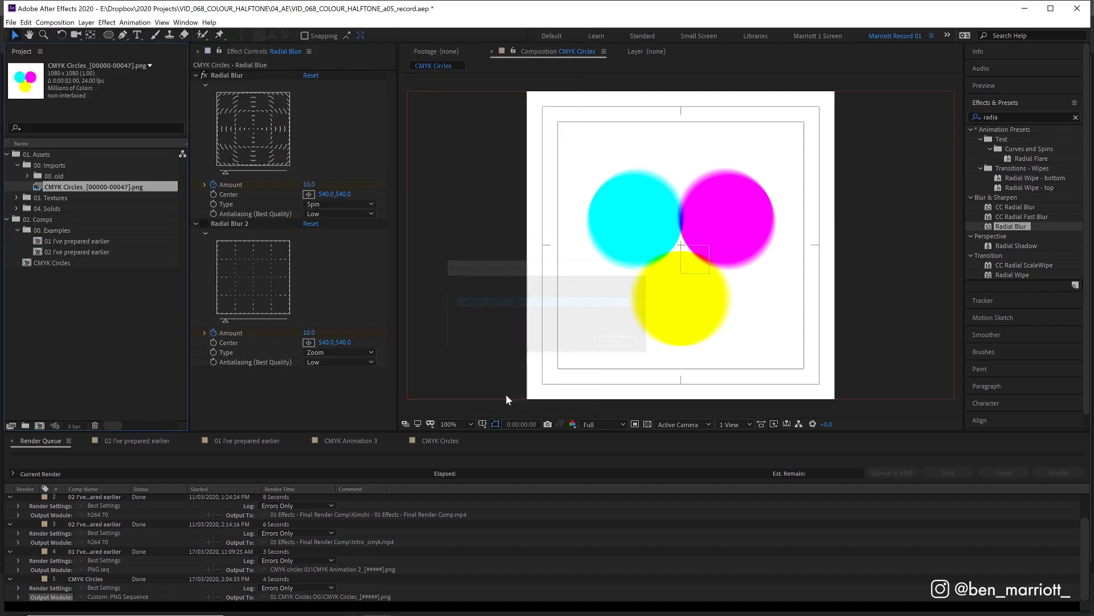
Create a composition from the imported halftone sequence and preview it.
{"action": "left_click", "coordinate": [108, 197]}
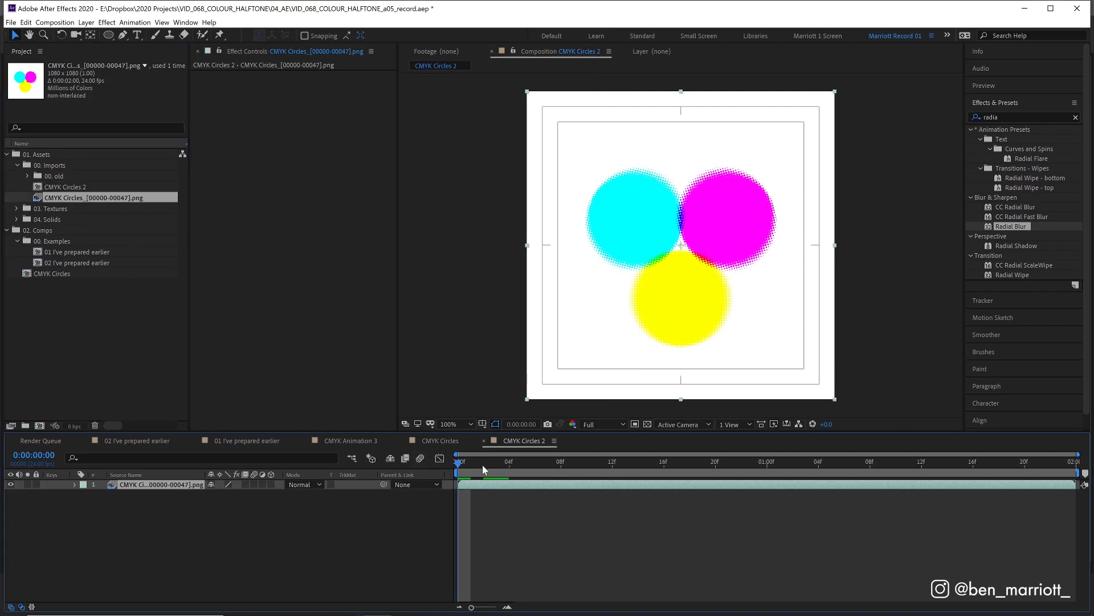
{"action": "key", "text": "space"}
{"action": "scroll", "coordinate": [684, 245], "scroll_direction": "up", "scroll_amount": 1}
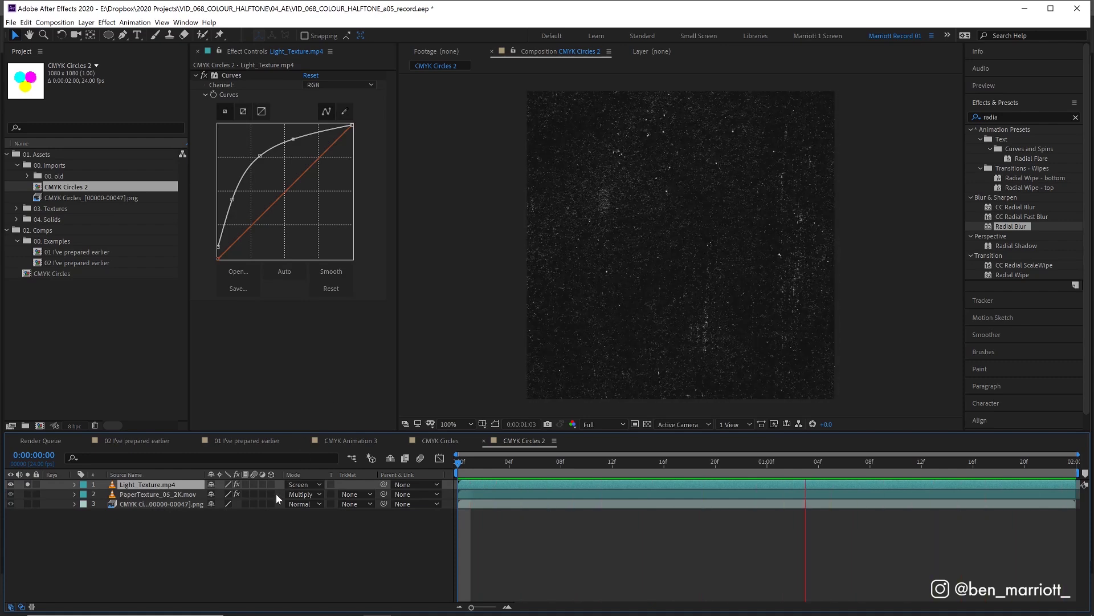
Solo the PaperTexture_05_2K.mov and CMYK Circles layers along with Light_Texture.mp4, and move the playhead to frame 19.
{"action": "left_click_drag", "start_coordinate": [27, 494], "coordinate": [27, 504]}
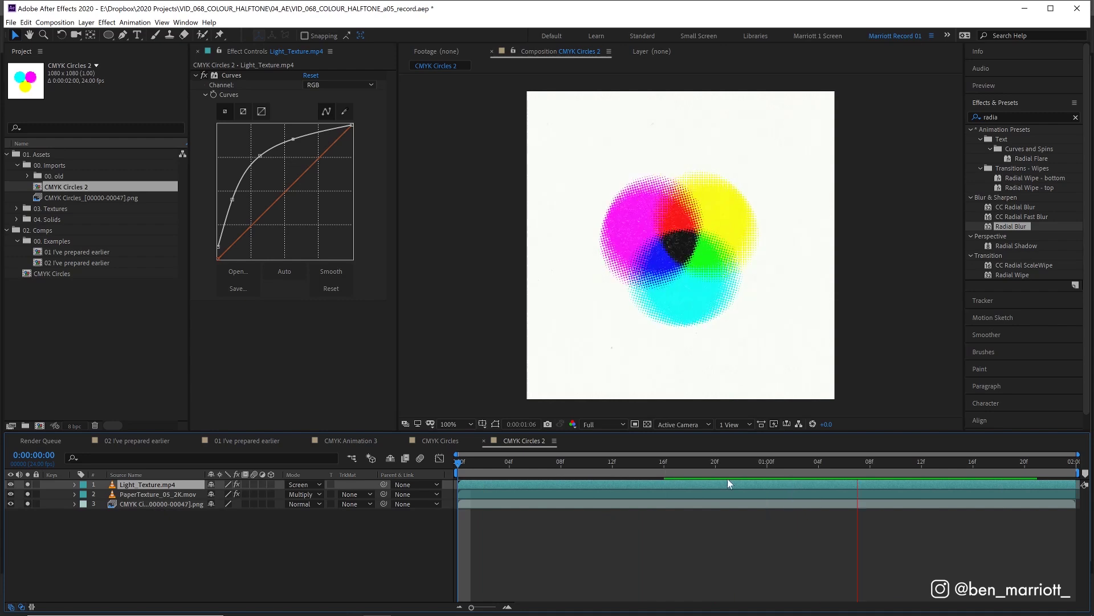
{"action": "left_click", "coordinate": [701, 464]}
Add the expression wiggle(6,15) to the Position of the CMYK Circles sequence layer and preview the movement.
{"action": "left_click", "coordinate": [171, 505]}
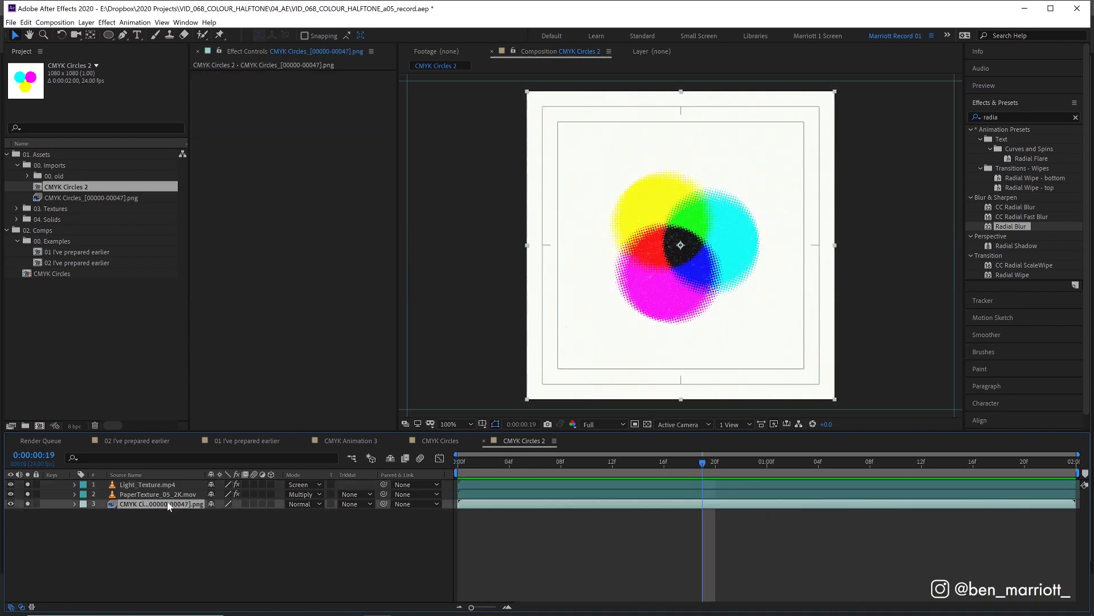
{"action": "key", "text": "p"}
{"action": "left_click", "coordinate": [10, 504]}
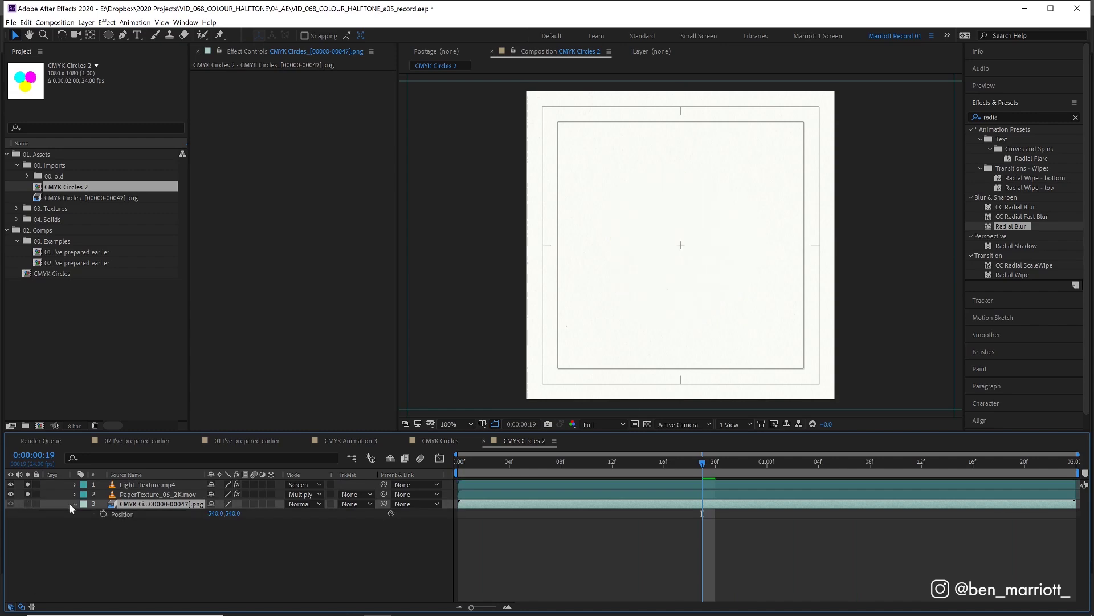
{"action": "left_click", "coordinate": [102, 512], "text": "alt"}
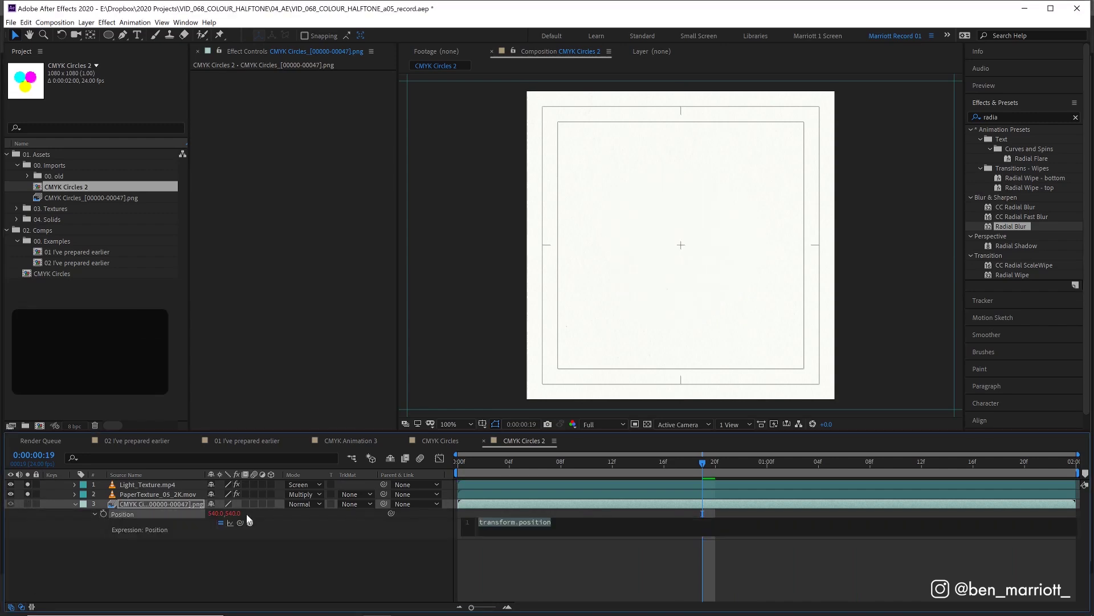
{"action": "type", "text": "wiggle(6,15"}
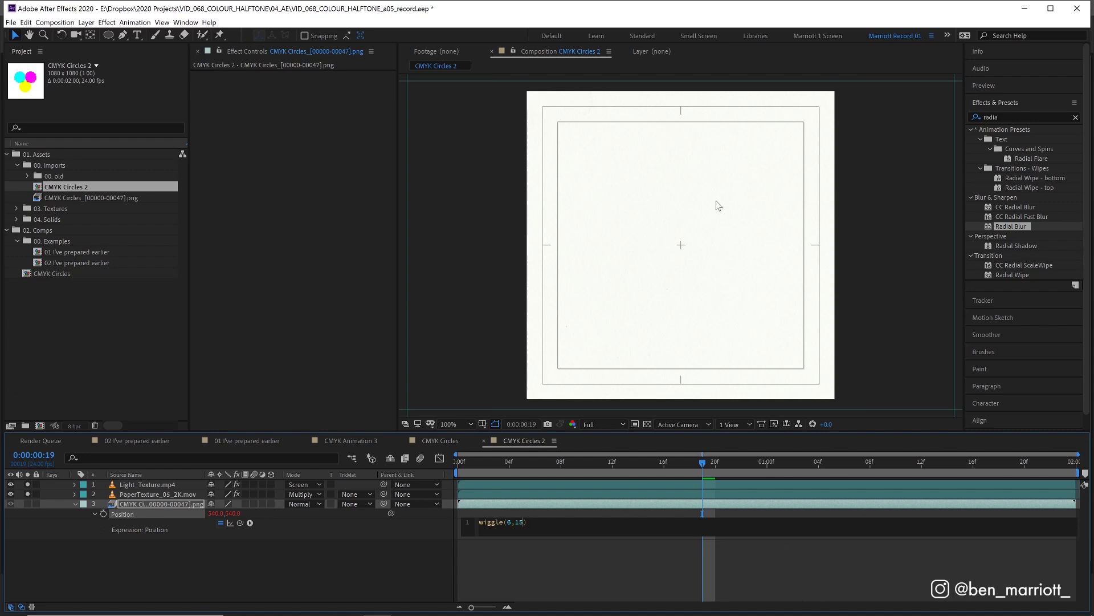
{"action": "left_click_drag", "start_coordinate": [593, 466], "coordinate": [615, 466]}
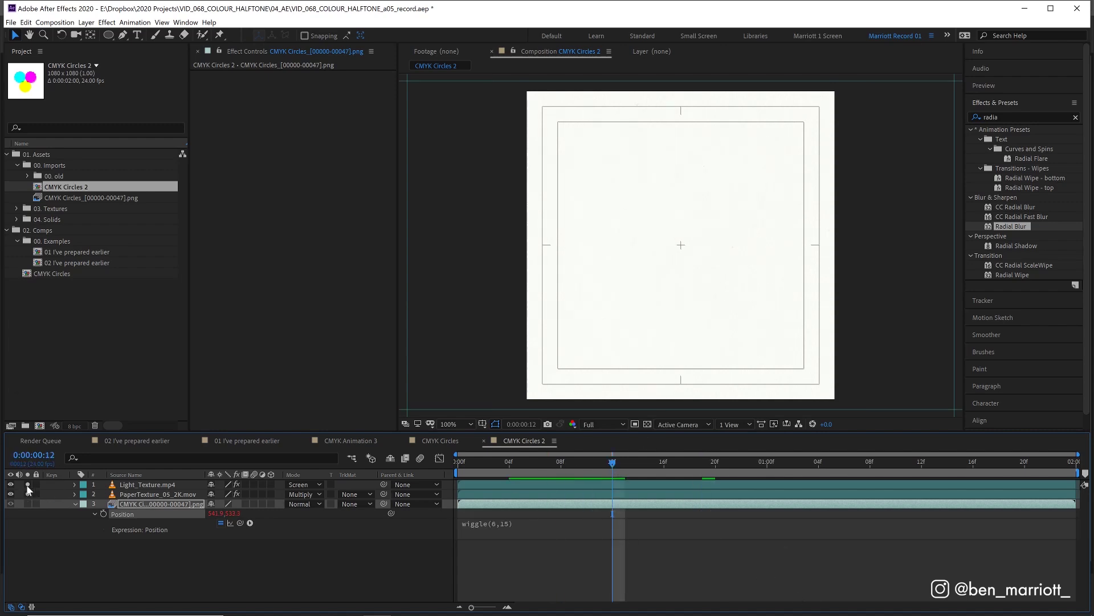
{"action": "key", "text": "space"}
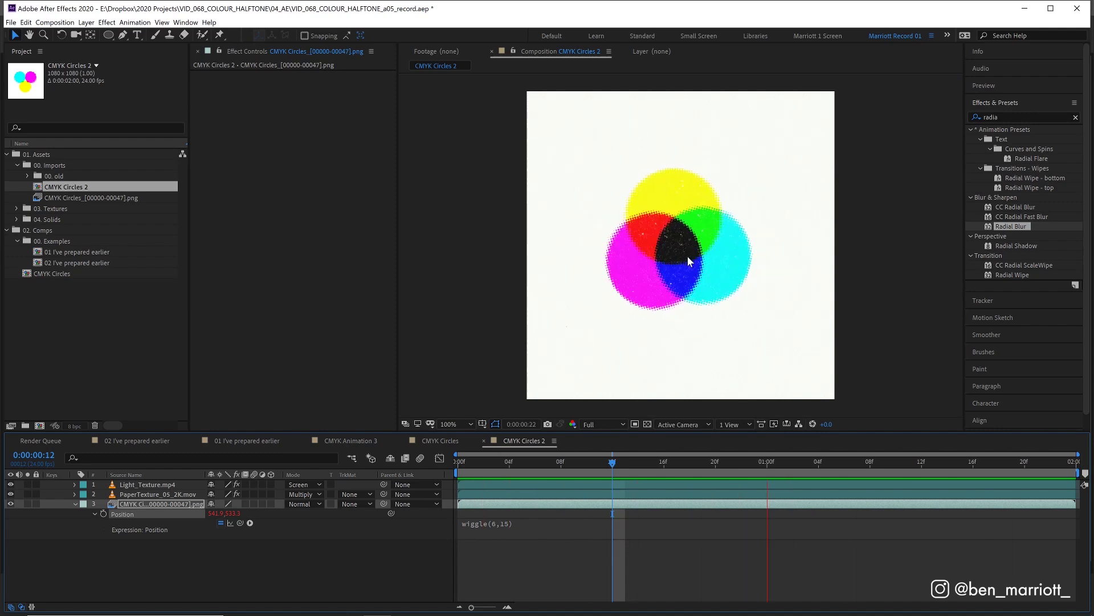
{"action": "key", "text": "space"}
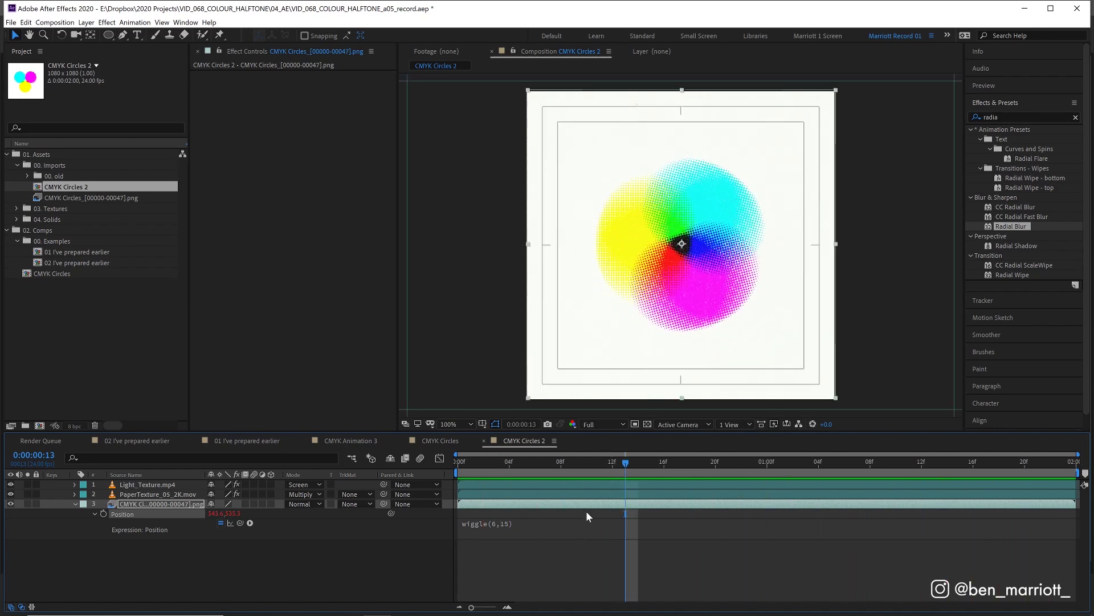
Add an adjustment layer above the textures in the CMYK Circles 2 composition and apply the Posterize Time effect to it.
{"action": "left_click", "coordinate": [621, 543]}
{"action": "left_click", "coordinate": [83, 22]}
{"action": "type", "text": "post"}
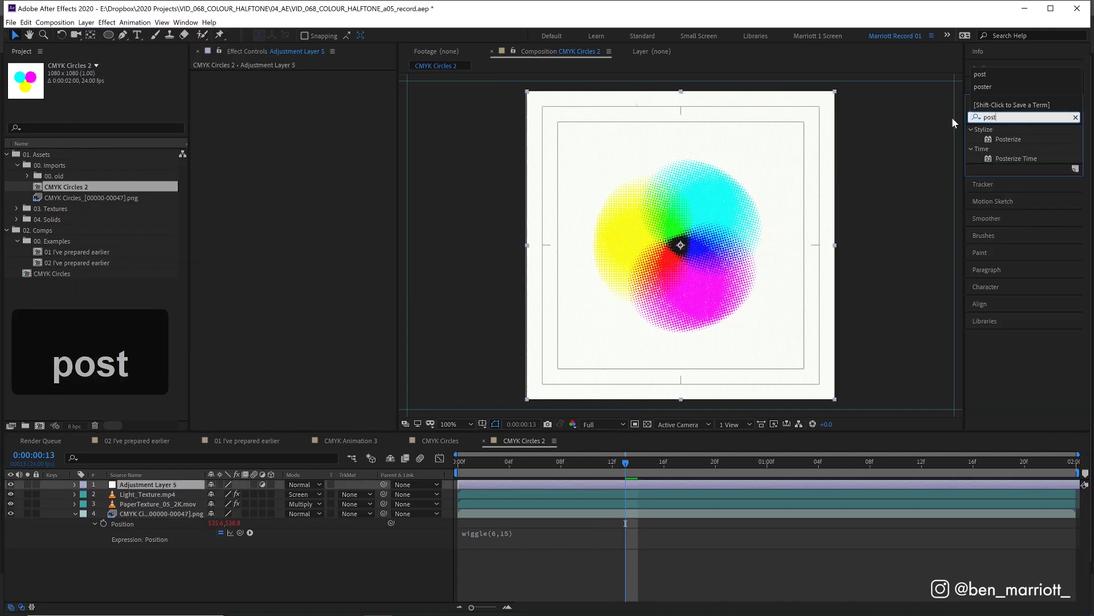
{"action": "type", "text": "er"}
{"action": "left_click_drag", "start_coordinate": [1017, 158], "coordinate": [306, 88]}
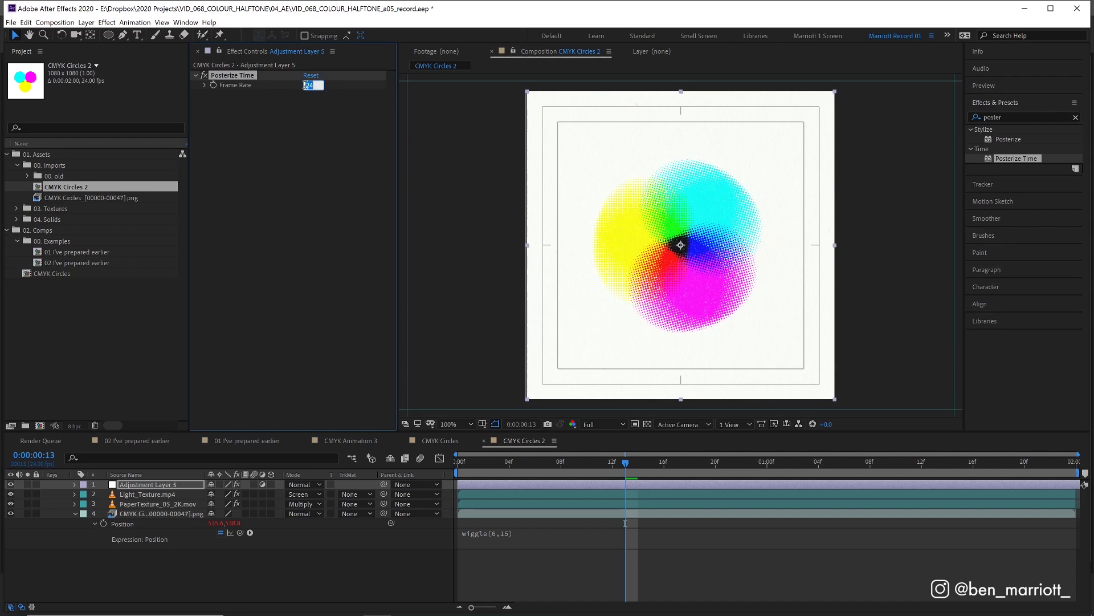
Set the Posterize Time frame rate to 6 and preview the animation.
{"action": "type", "text": "6"}
{"action": "left_click", "coordinate": [645, 554]}
{"action": "key", "text": "space"}
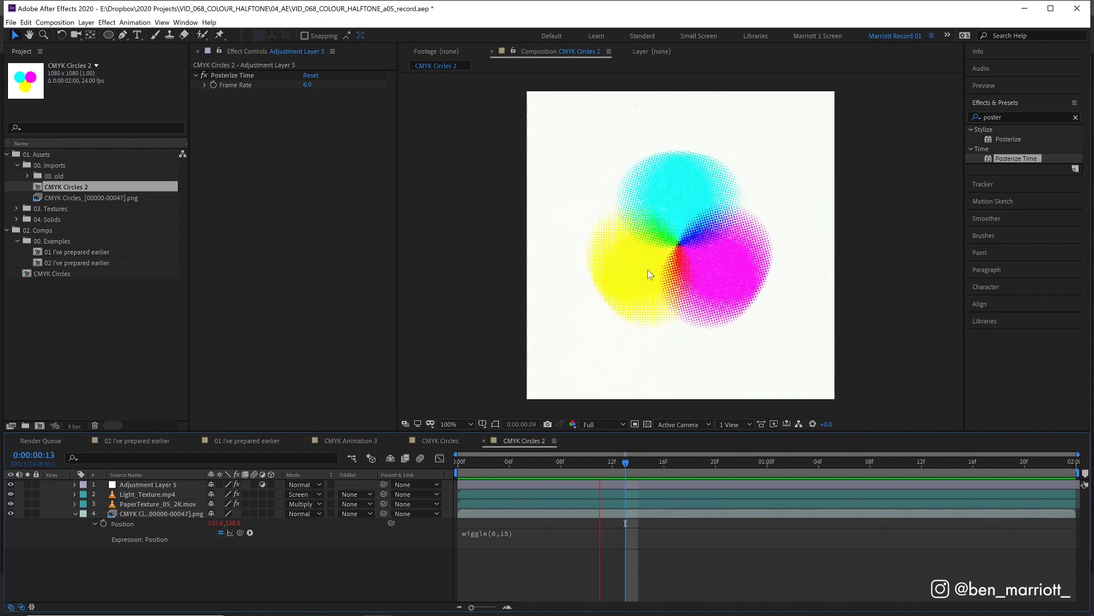
Set the Posterize Time frame rate to 12 and preview the animation from frame 5.
{"action": "left_click", "coordinate": [307, 85]}
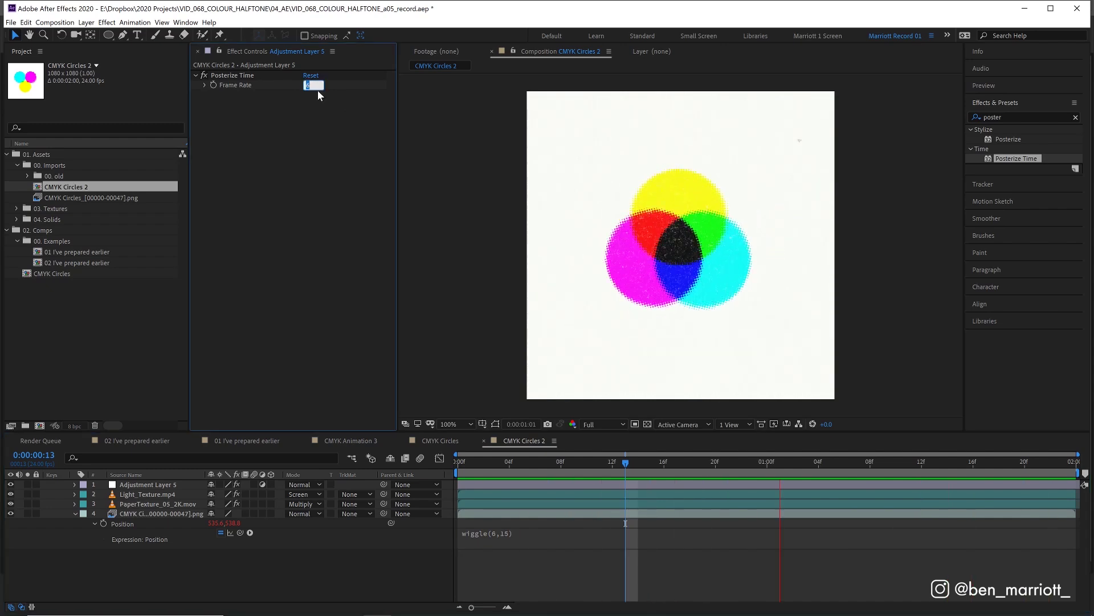
{"action": "type", "text": "12"}
{"action": "left_click", "coordinate": [598, 513]}
{"action": "left_click_drag", "start_coordinate": [524, 463], "coordinate": [396, 476]}
{"action": "key", "text": "space"}
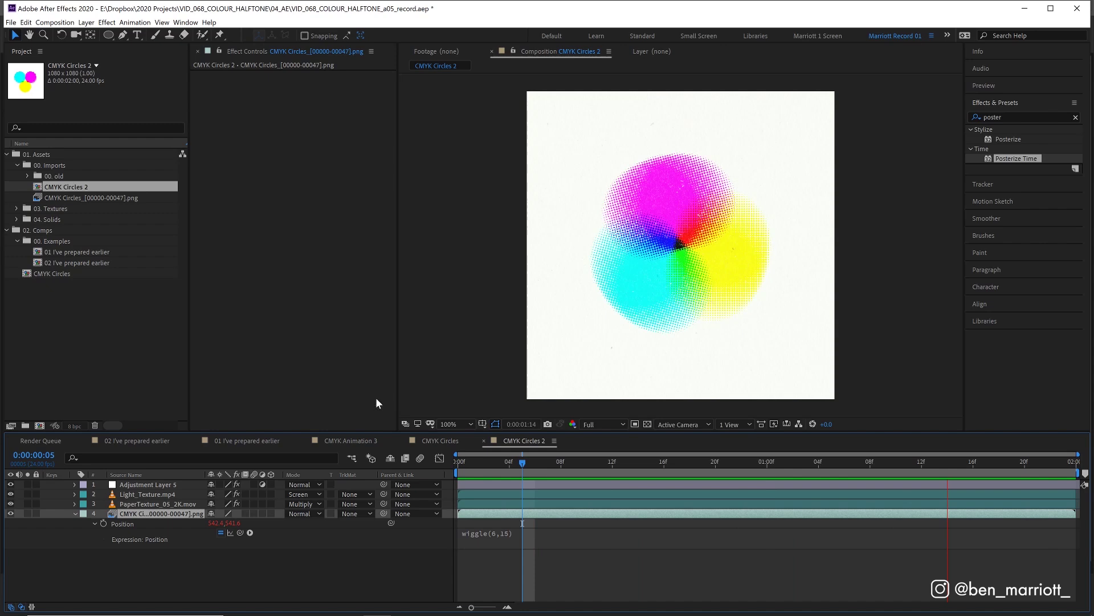
Examine the frame rate in the original CMYK Circles composition's settings, and review the adjustment layer's Posterize Time setting in CMYK Circles 2.
{"action": "double_click", "coordinate": [94, 275]}
{"action": "left_click", "coordinate": [507, 460]}
{"action": "left_click", "coordinate": [545, 456]}
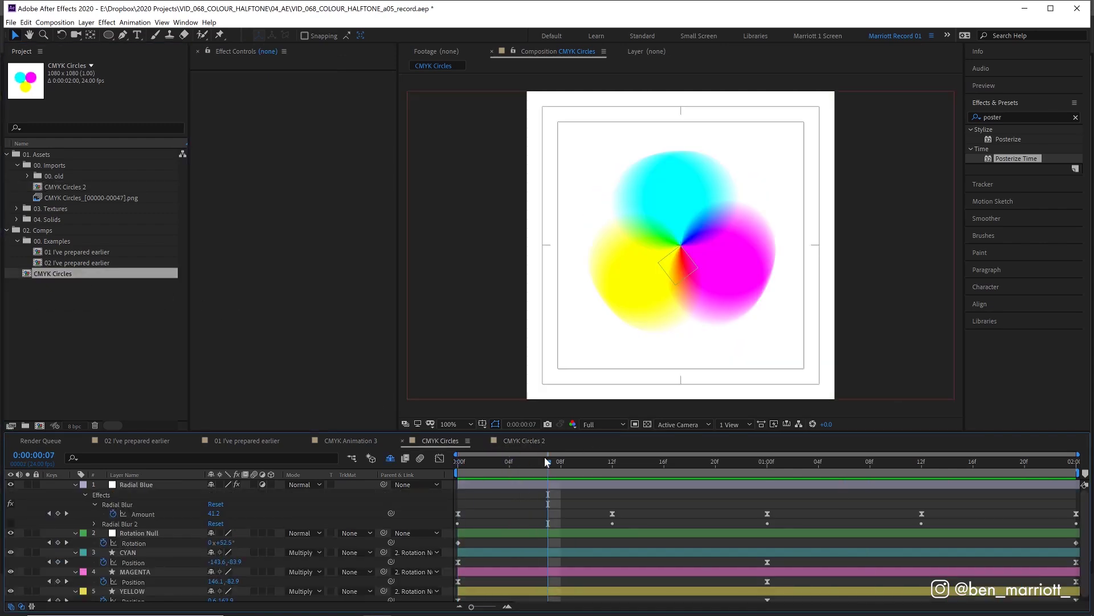
{"action": "key", "text": "ctrl+k"}
{"action": "double_click", "coordinate": [274, 401]}
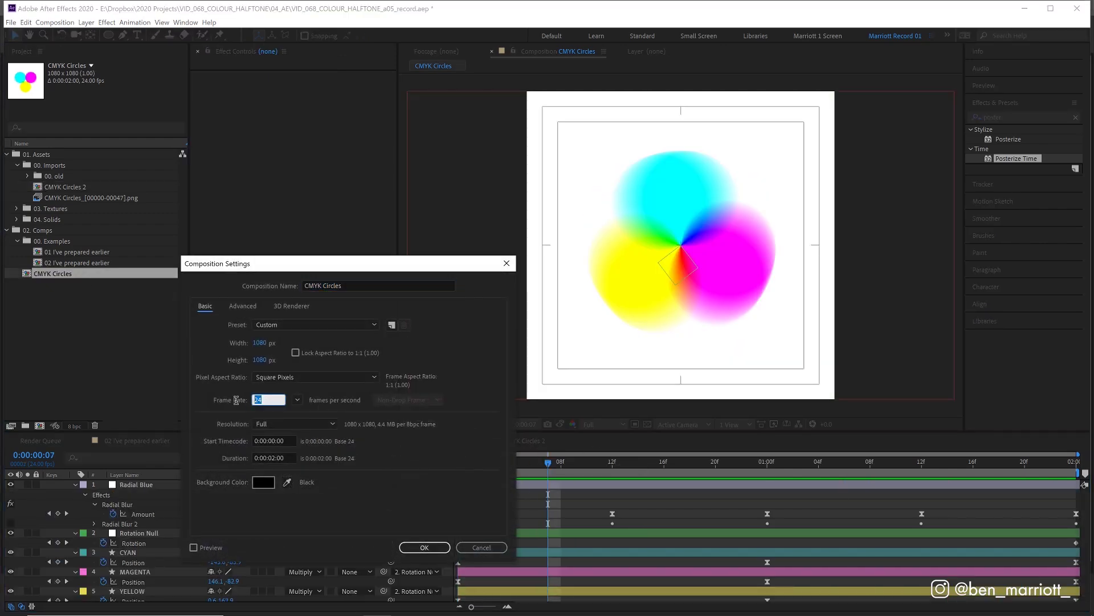
{"action": "left_click", "coordinate": [504, 546]}
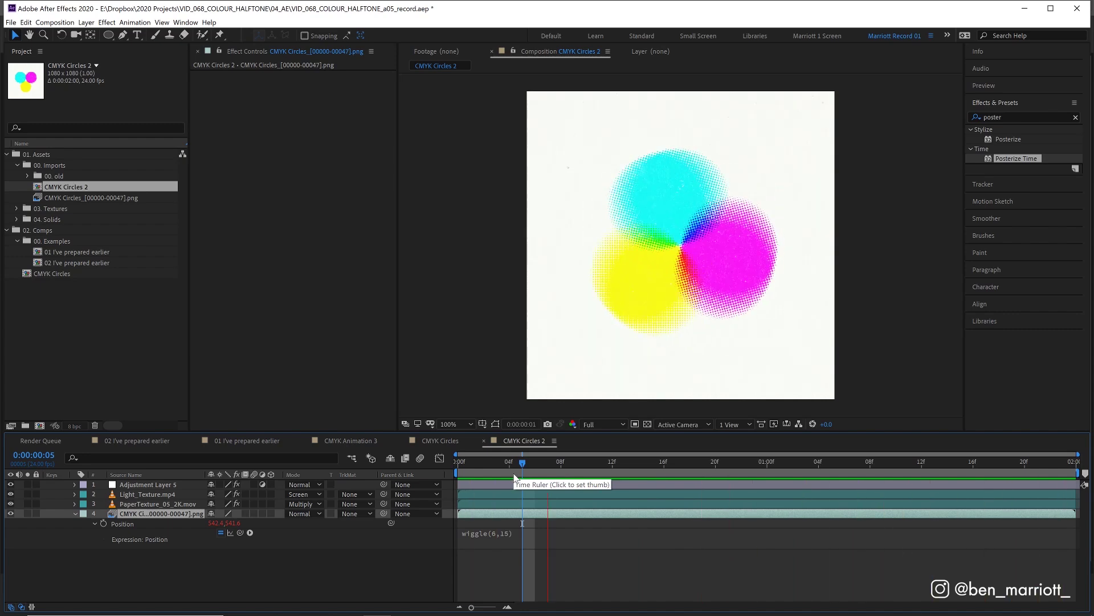
{"action": "left_click", "coordinate": [515, 484]}
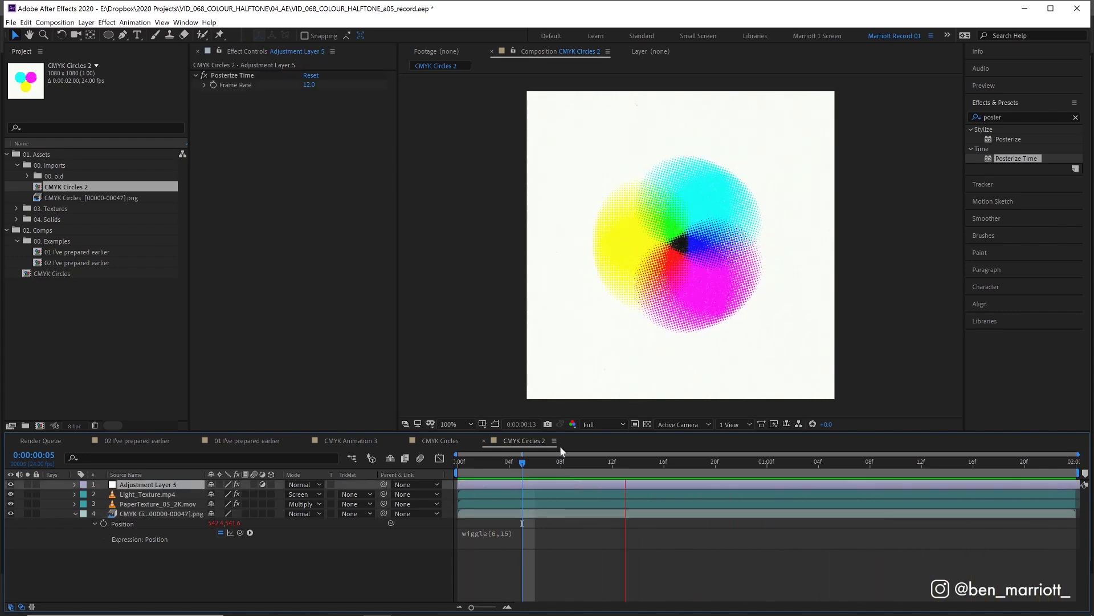